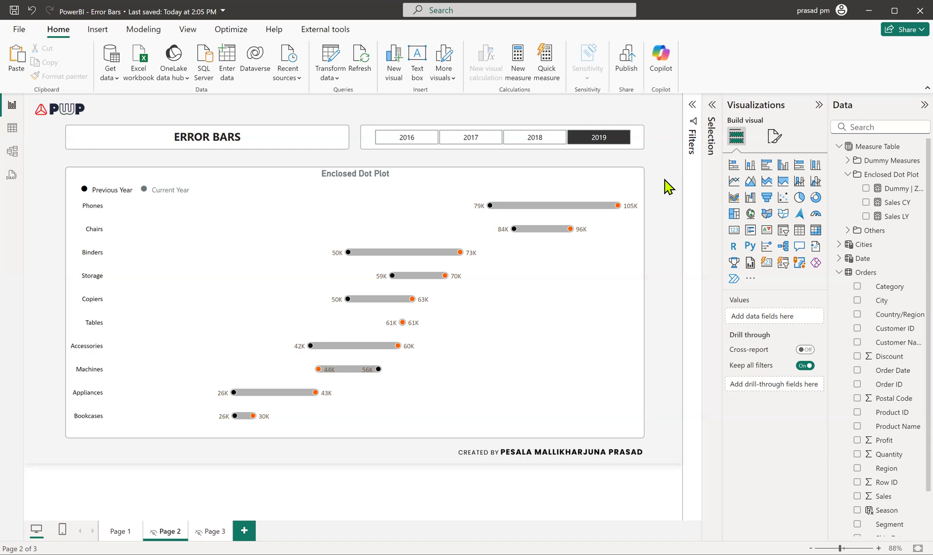
- Add a clustered bar chart to Page 3 and enlarge it to fill the empty area below the title and year slicer
{"action": "left_click", "coordinate": [210, 531]}
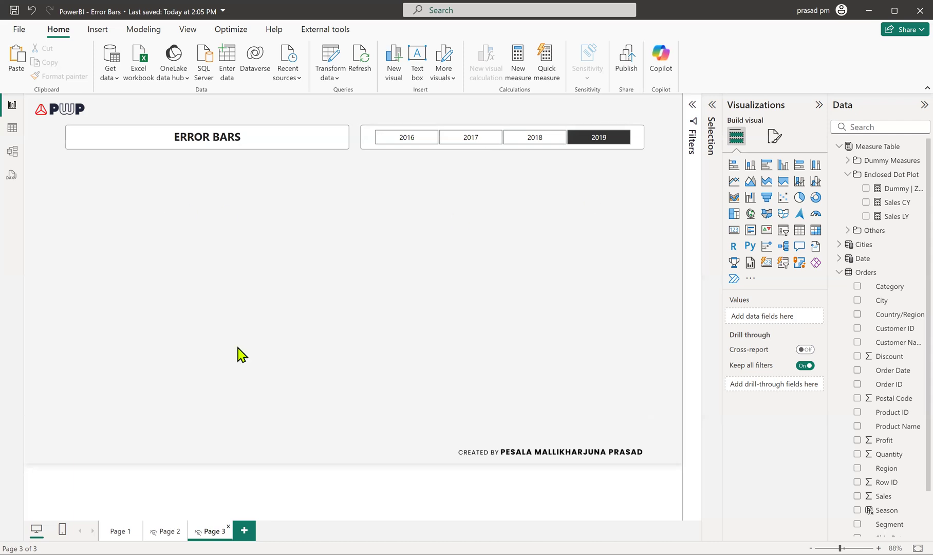
{"action": "left_click", "coordinate": [767, 169]}
{"action": "left_click_drag", "start_coordinate": [448, 273], "coordinate": [448, 208]}
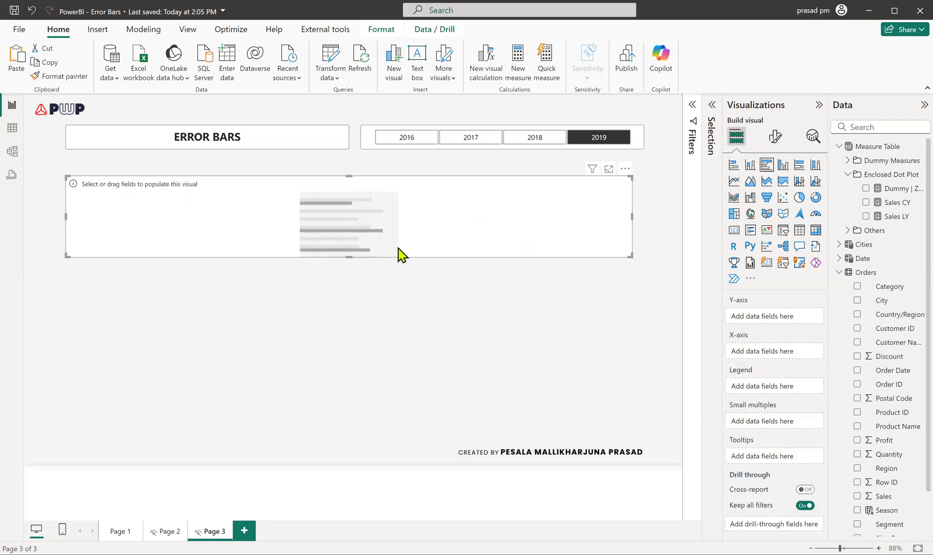
{"action": "left_click_drag", "start_coordinate": [347, 257], "coordinate": [354, 432]}
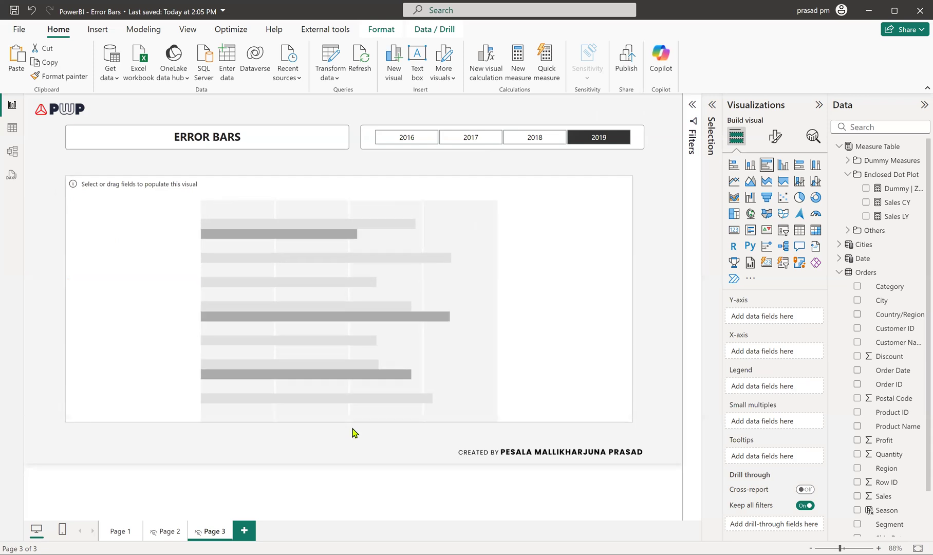
{"action": "left_click_drag", "start_coordinate": [631, 304], "coordinate": [645, 311]}
{"action": "left_click", "coordinate": [774, 136]}
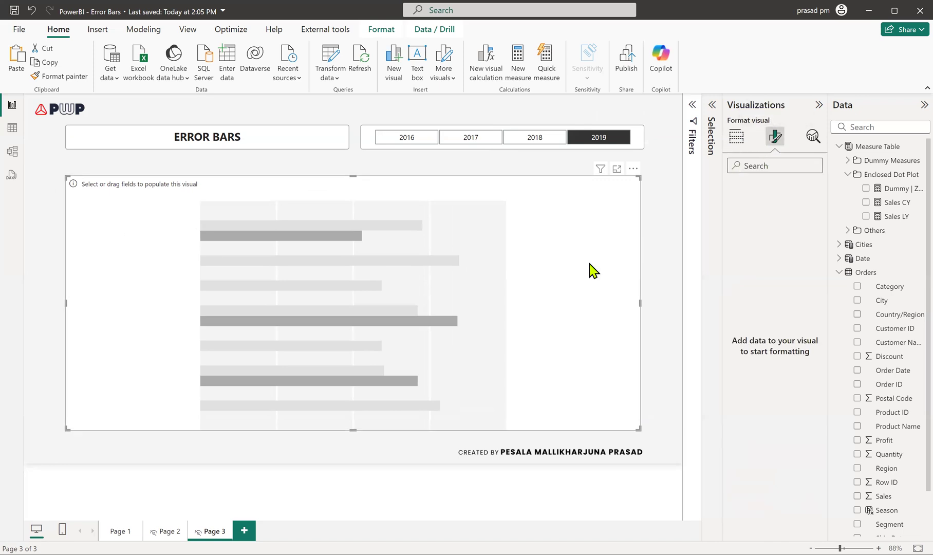
{"action": "left_click", "coordinate": [589, 277]}
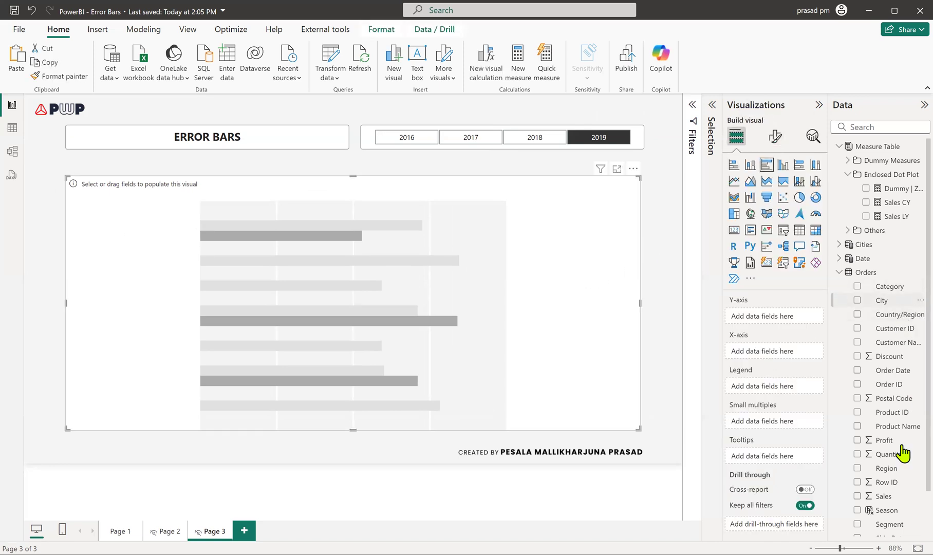
- Put the Sub-Category field from the Orders table on the chart's Y-axis
{"action": "scroll", "coordinate": [899, 508], "scroll_direction": "down", "scroll_amount": 2}
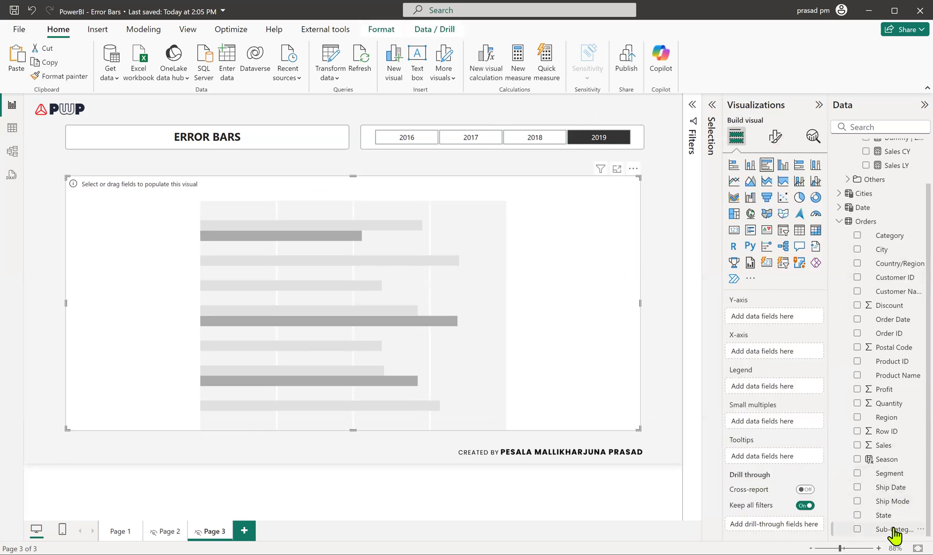
{"action": "left_click_drag", "start_coordinate": [894, 535], "coordinate": [771, 316]}
{"action": "scroll", "coordinate": [863, 311], "scroll_direction": "up", "scroll_amount": 2}
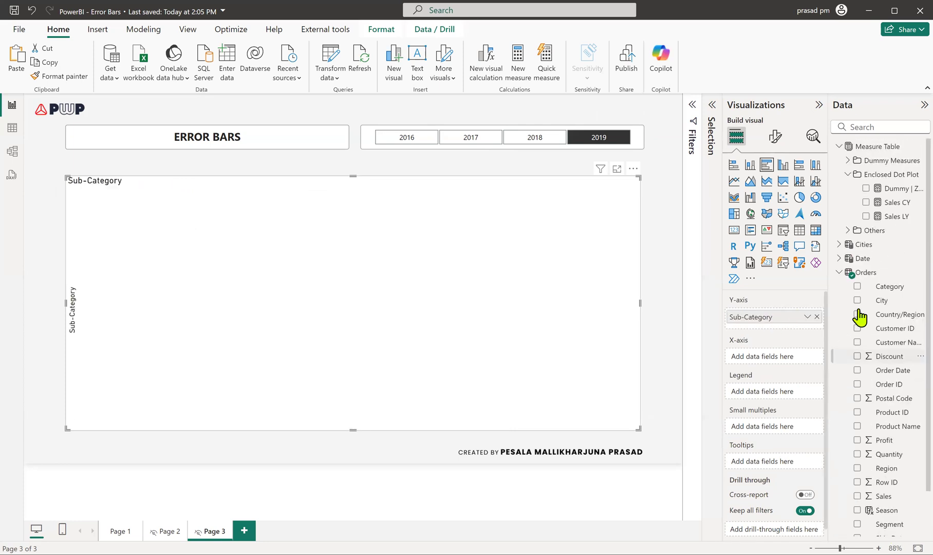
- Review the formulas of the Sales CY and Sales LY measures and the relationships between the model's tables
{"action": "left_click", "coordinate": [893, 205]}
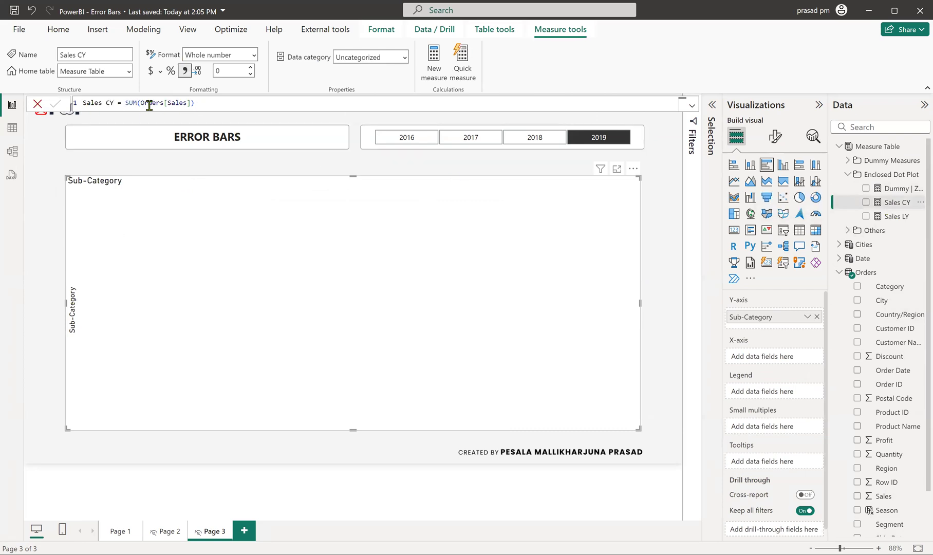
{"action": "left_click", "coordinate": [894, 219]}
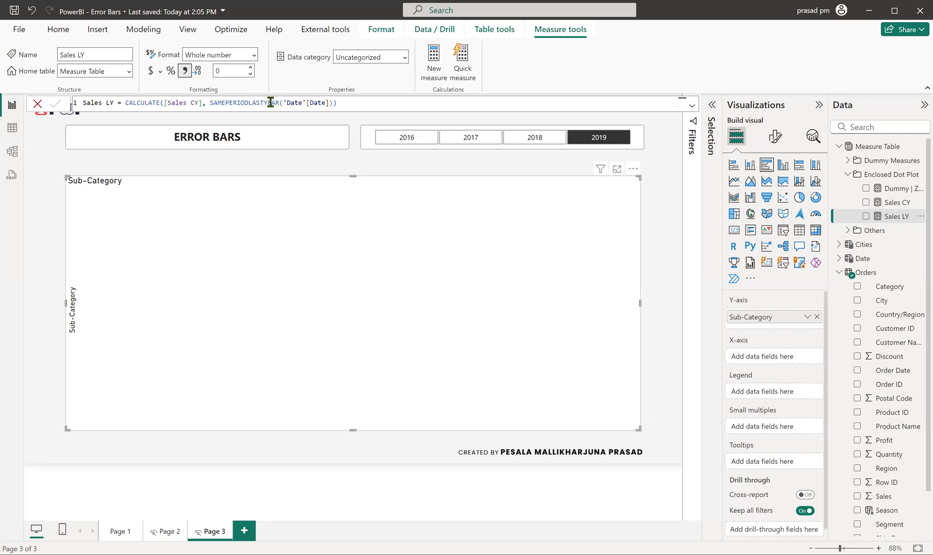
{"action": "left_click", "coordinate": [12, 151]}
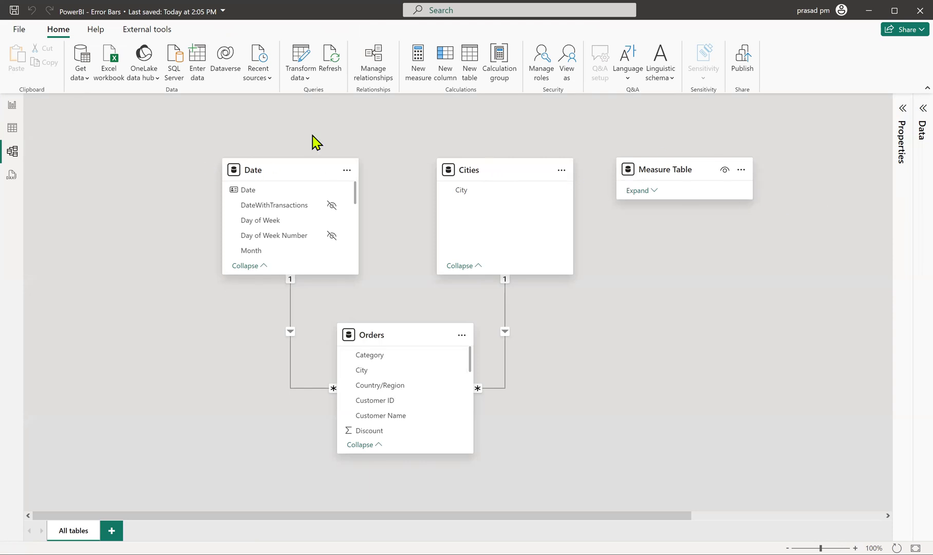
{"action": "left_click", "coordinate": [12, 106]}
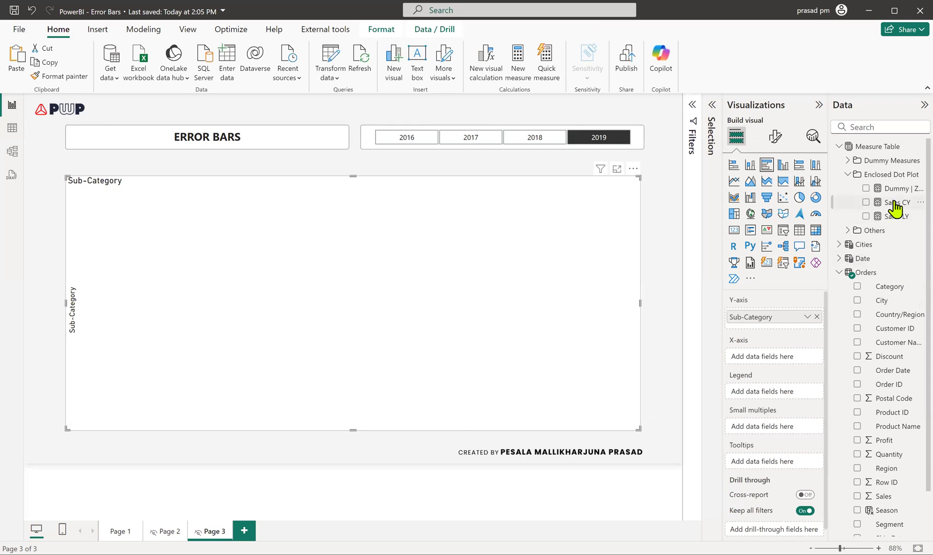
- Put the Sales CY, Sales LY and Dummy | Zero measures on the chart's X-axis, in that order
{"action": "left_click_drag", "start_coordinate": [894, 203], "coordinate": [777, 357]}
{"action": "left_click_drag", "start_coordinate": [895, 218], "coordinate": [777, 360]}
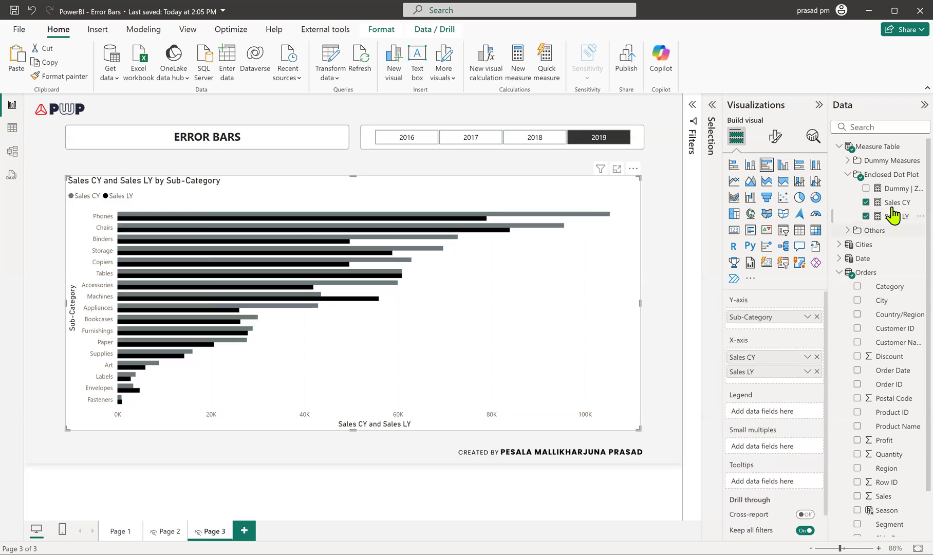
{"action": "left_click", "coordinate": [890, 189]}
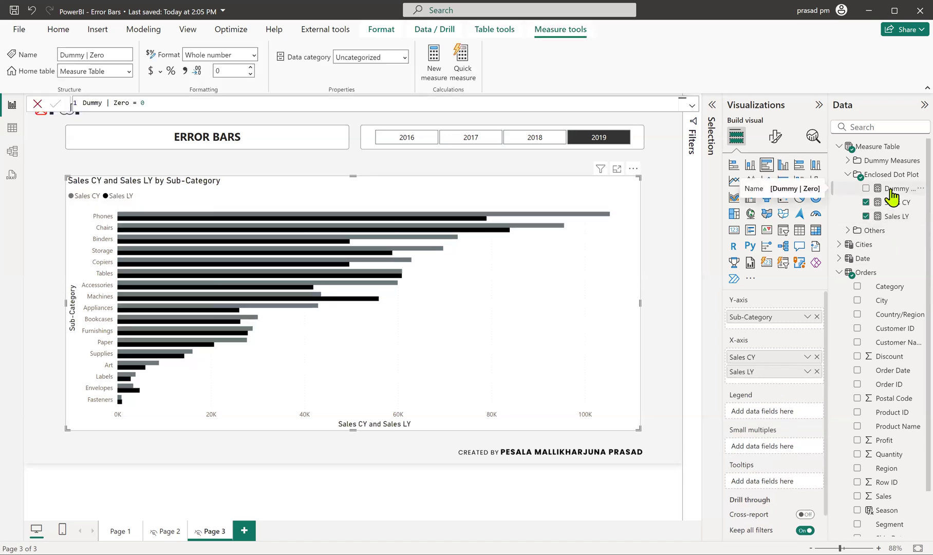
{"action": "left_click_drag", "start_coordinate": [890, 200], "coordinate": [785, 383]}
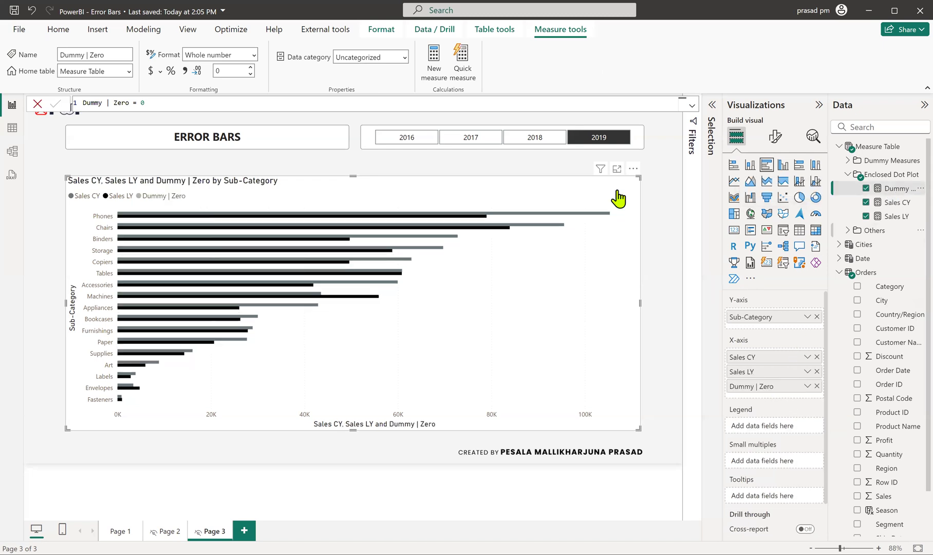
{"action": "left_click", "coordinate": [37, 104]}
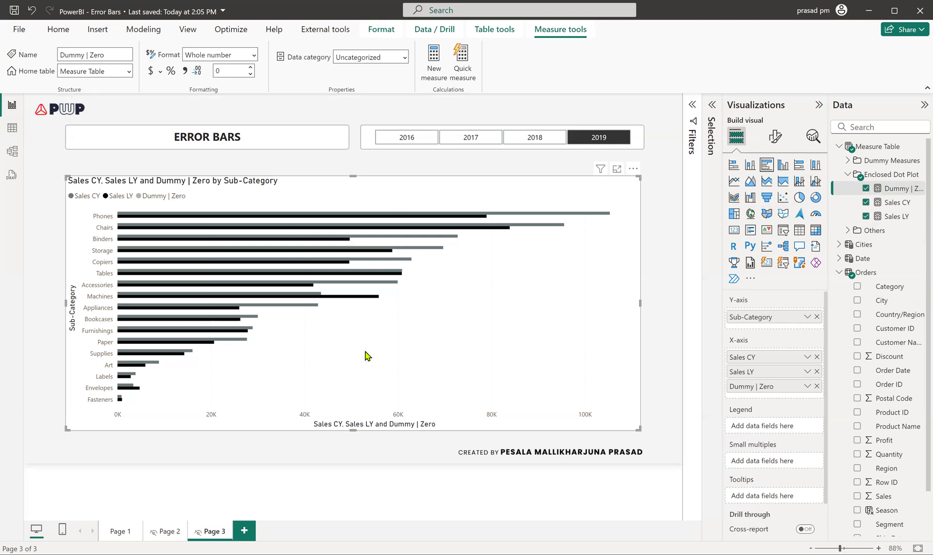
- Set the chart's height to 528 and its width to 1126
{"action": "left_click", "coordinate": [774, 136]}
{"action": "left_click", "coordinate": [776, 189]}
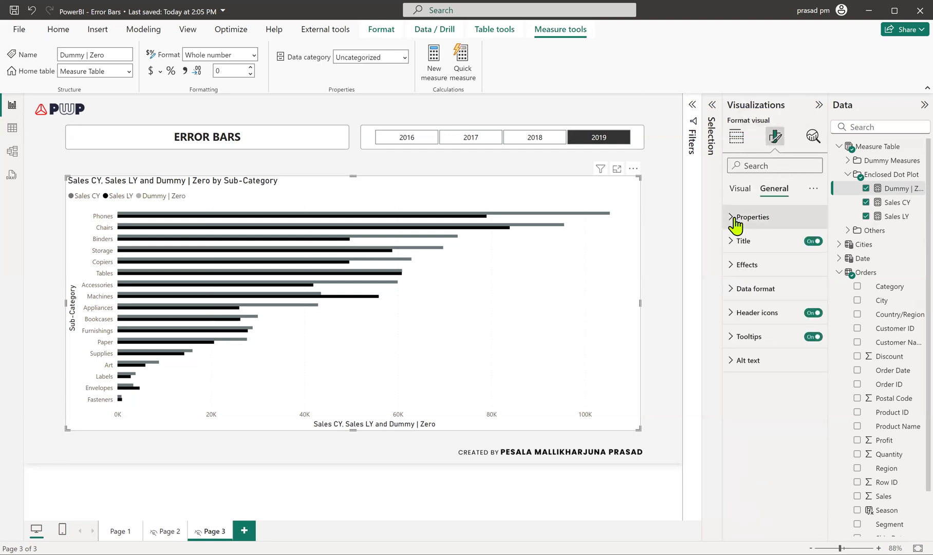
{"action": "left_click", "coordinate": [746, 219]}
{"action": "double_click", "coordinate": [750, 274]}
{"action": "type", "text": "5"}
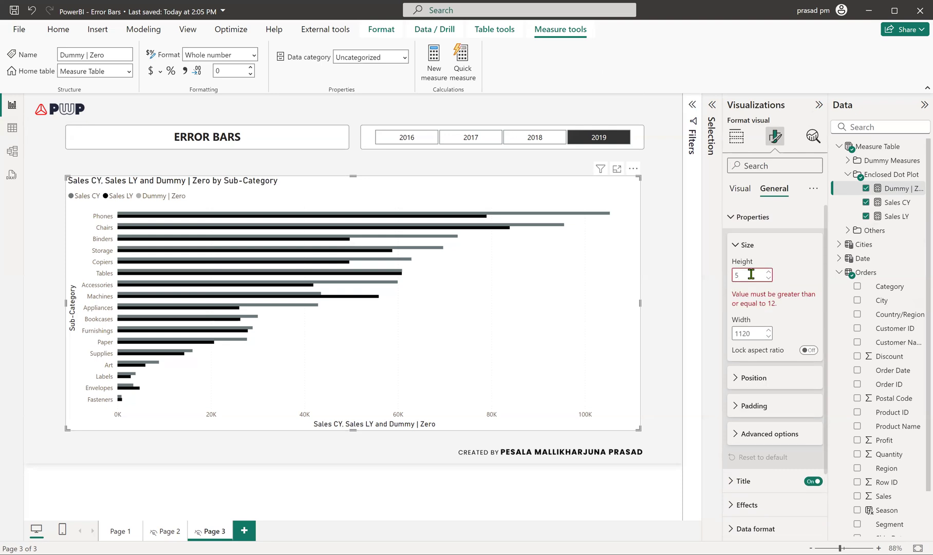
{"action": "type", "text": "28"}
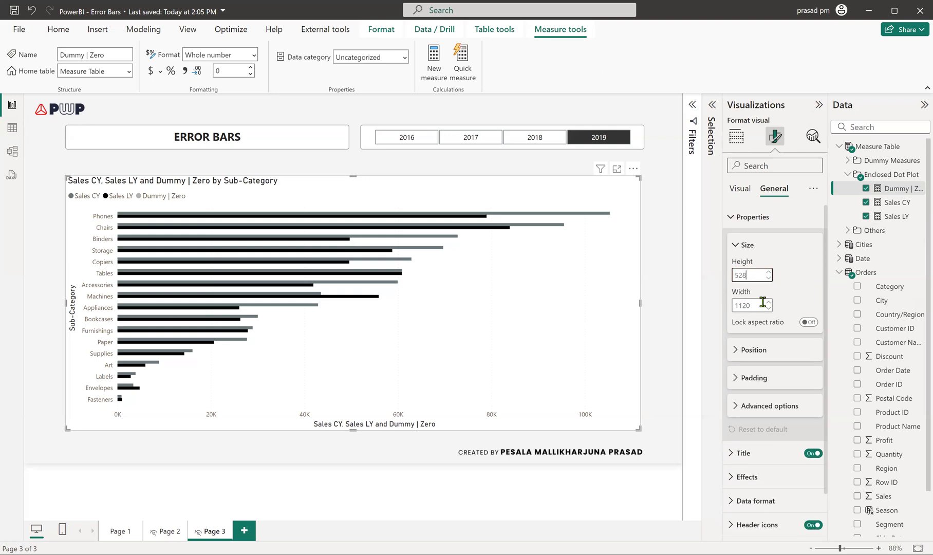
{"action": "double_click", "coordinate": [758, 305]}
{"action": "type", "text": "1126"}
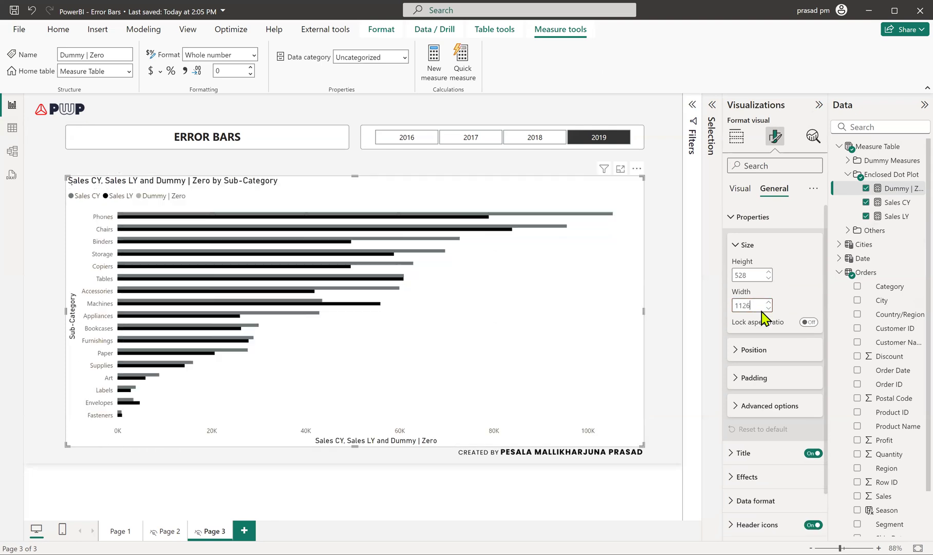
- Set the chart's vertical position to 142
{"action": "left_click", "coordinate": [735, 350]}
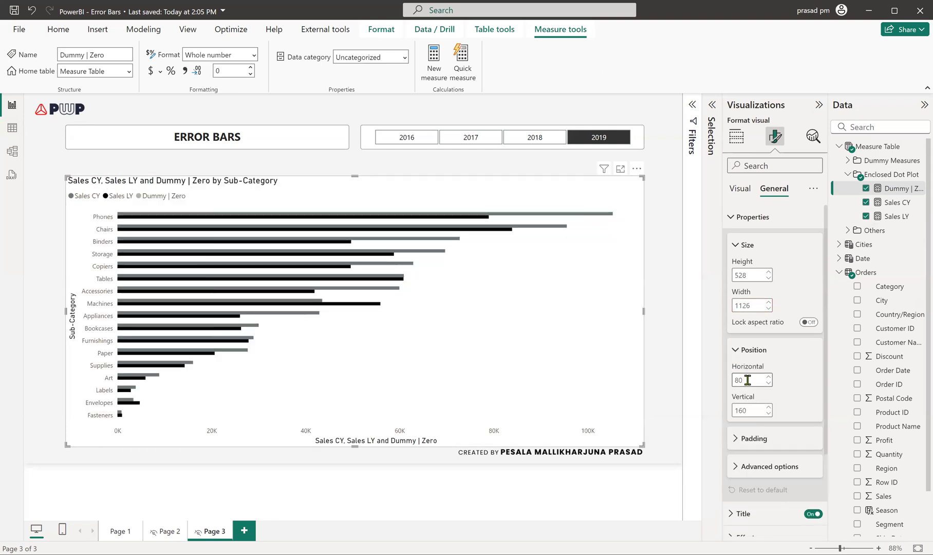
{"action": "double_click", "coordinate": [754, 412]}
{"action": "type", "text": "142"}
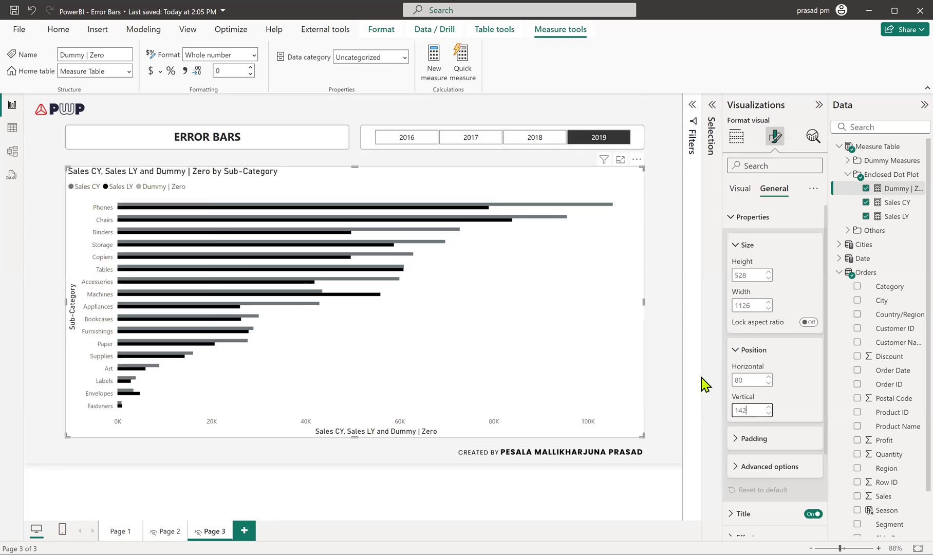
{"action": "left_click", "coordinate": [670, 358]}
{"action": "left_click", "coordinate": [589, 353]}
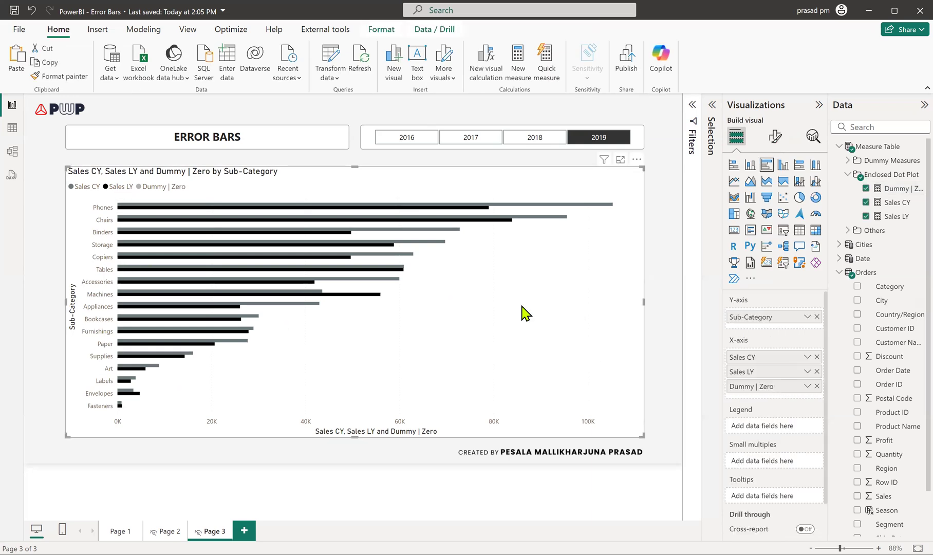
- Turn on overlap for the chart's bars and set the space between series to 100%
{"action": "left_click", "coordinate": [774, 136]}
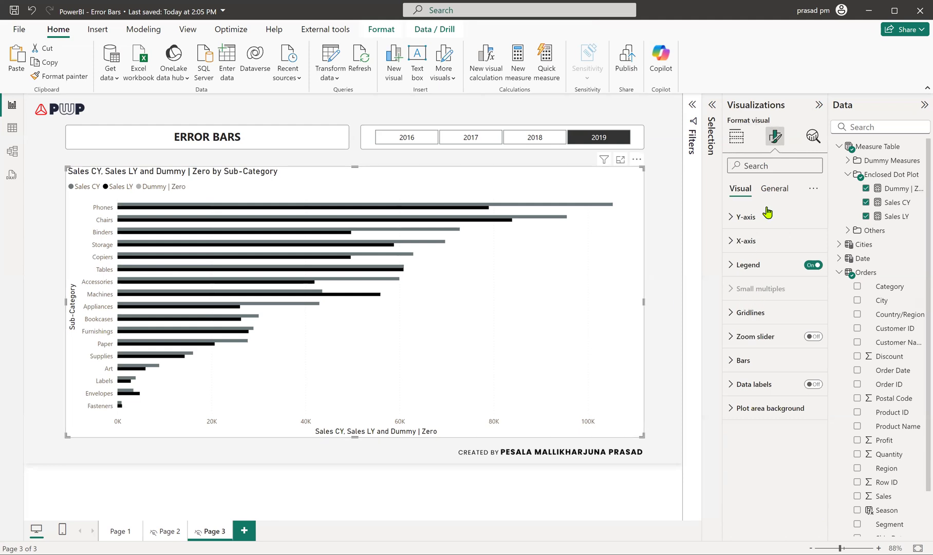
{"action": "left_click", "coordinate": [731, 360]}
{"action": "scroll", "coordinate": [766, 349], "scroll_direction": "down", "scroll_amount": 2}
{"action": "left_click", "coordinate": [762, 302]}
{"action": "left_click", "coordinate": [758, 318]}
{"action": "left_click", "coordinate": [759, 446]}
{"action": "scroll", "coordinate": [761, 448], "scroll_direction": "down", "scroll_amount": 3}
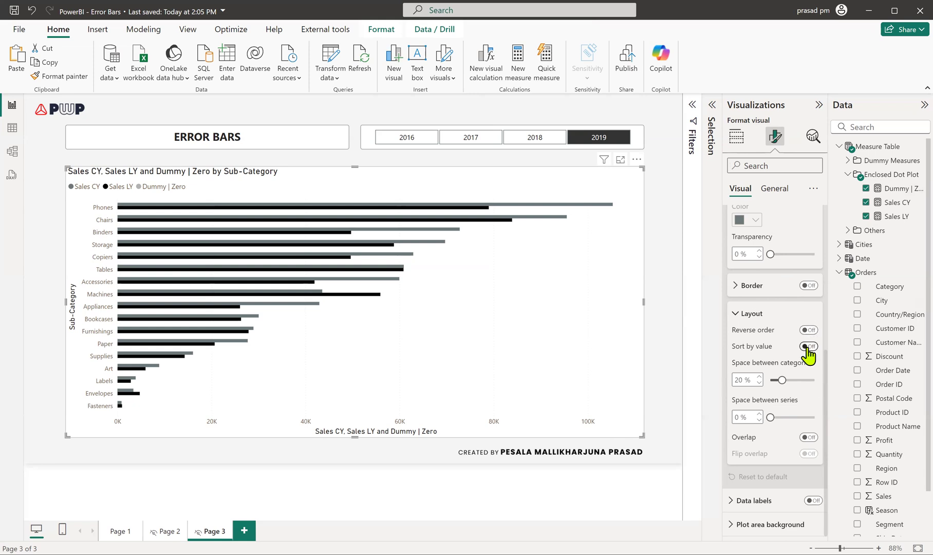
{"action": "left_click", "coordinate": [809, 437]}
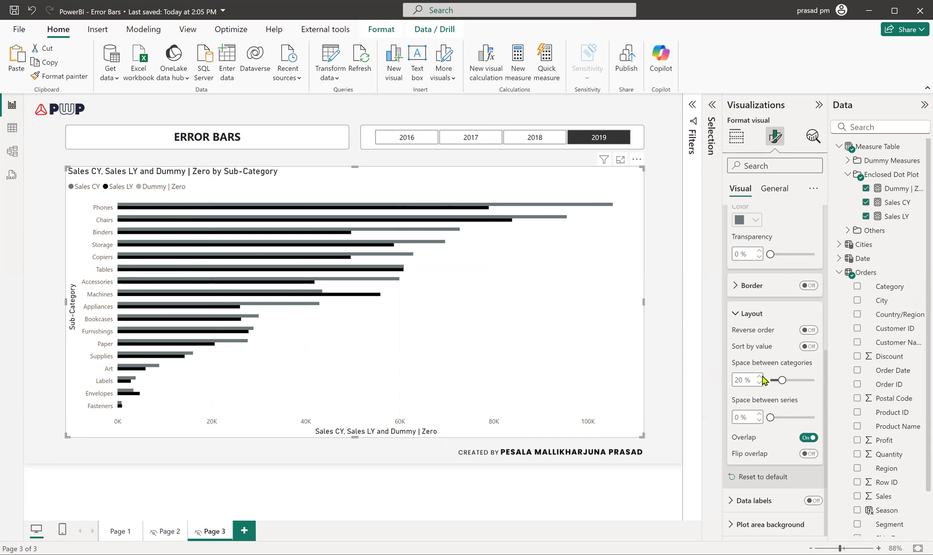
{"action": "left_click_drag", "start_coordinate": [770, 417], "coordinate": [842, 424]}
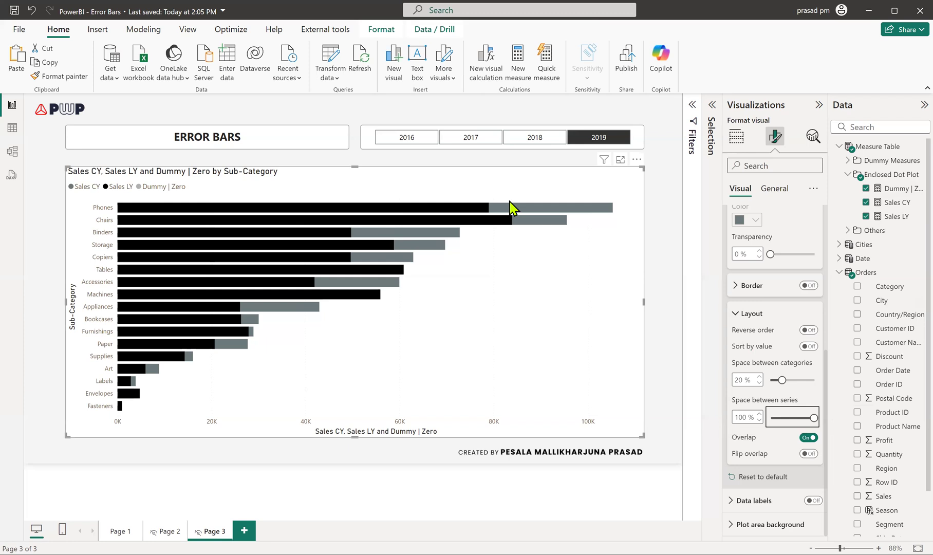
{"action": "left_click", "coordinate": [738, 314]}
- Turn off the chart's Y-axis title
{"action": "scroll", "coordinate": [771, 310], "scroll_direction": "up", "scroll_amount": 3}
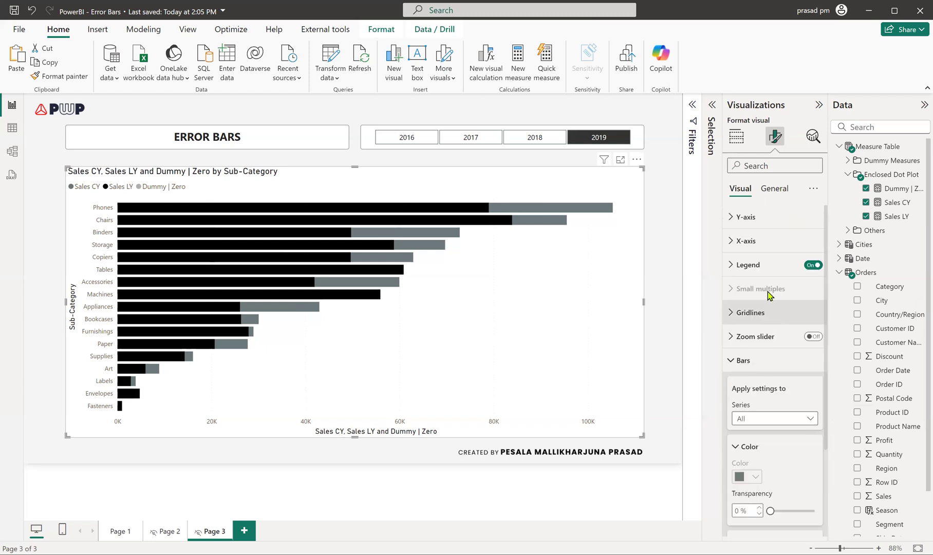
{"action": "left_click", "coordinate": [733, 217]}
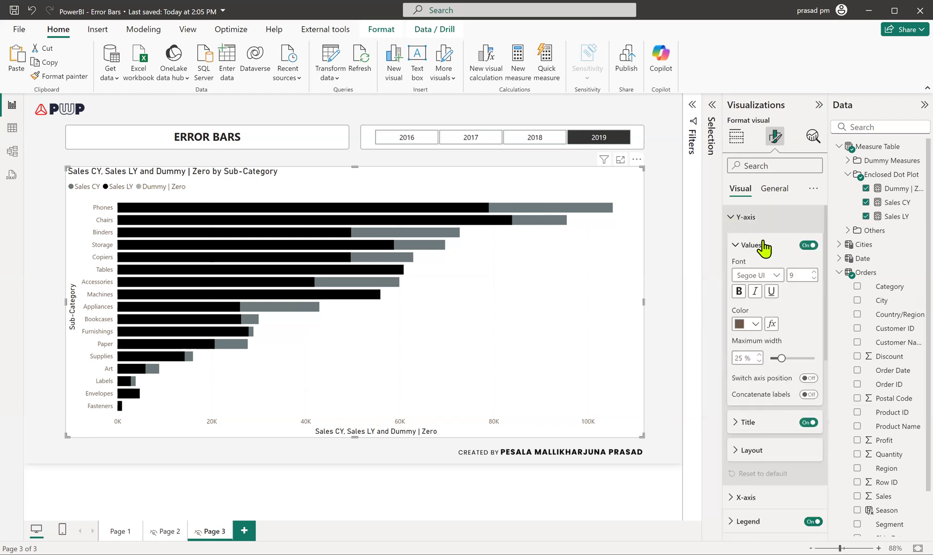
{"action": "left_click", "coordinate": [808, 422]}
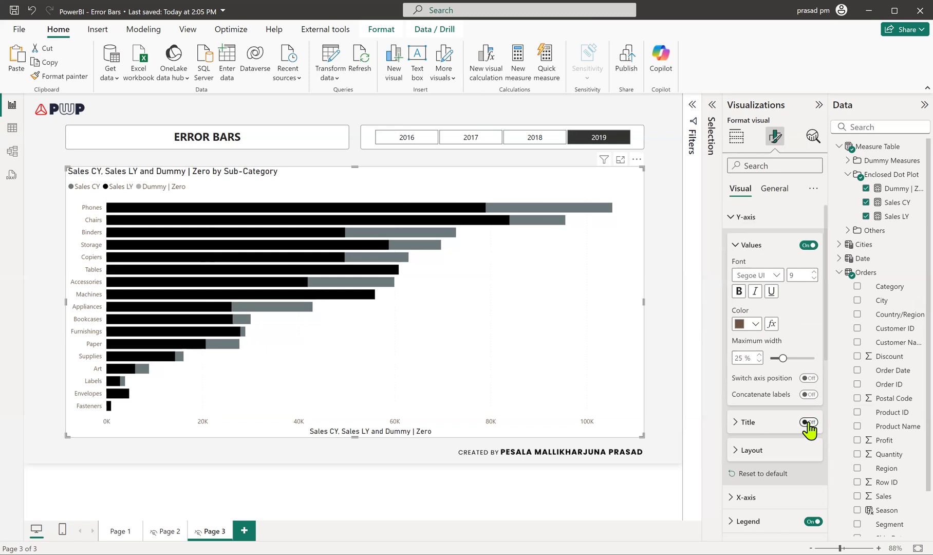
{"action": "left_click", "coordinate": [732, 220]}
- Turn off the X-axis values and title, and hide the chart's legend
{"action": "left_click", "coordinate": [733, 241]}
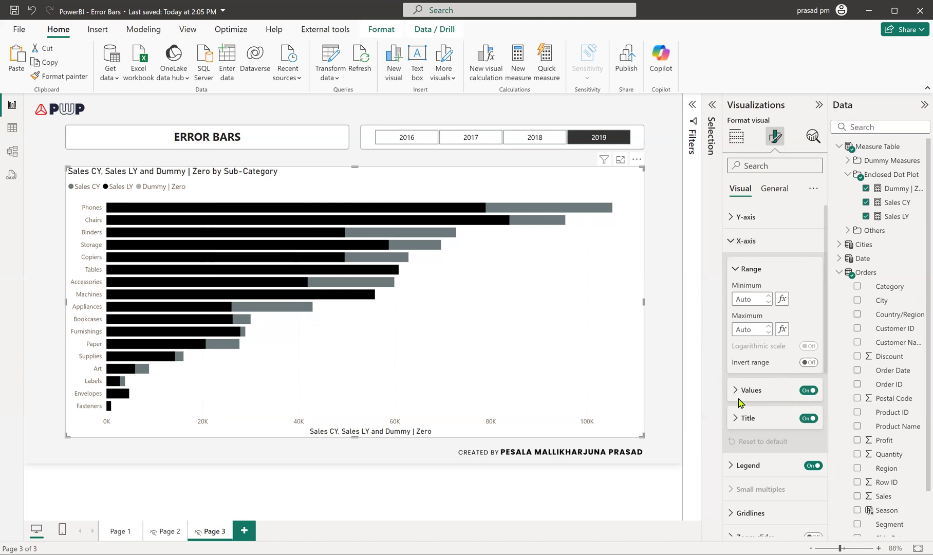
{"action": "left_click", "coordinate": [808, 392]}
{"action": "left_click", "coordinate": [808, 419]}
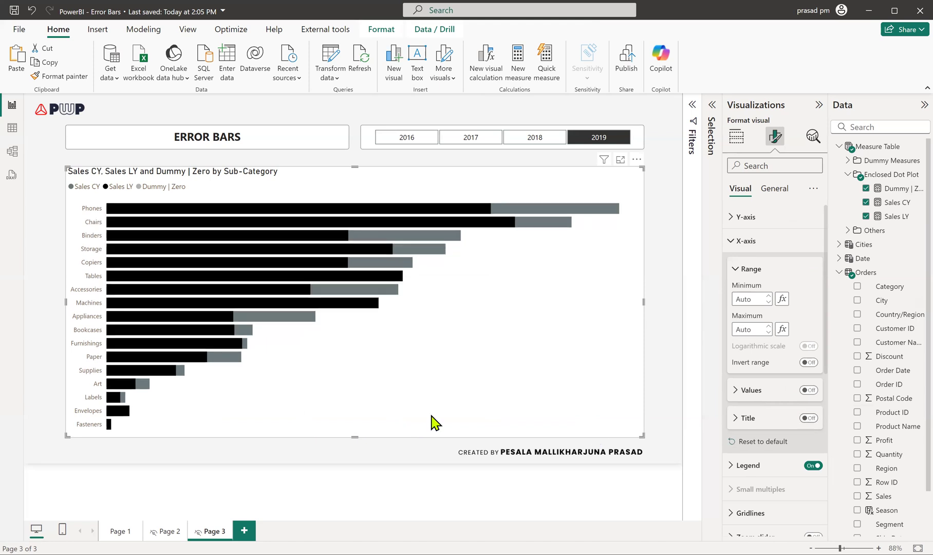
{"action": "left_click", "coordinate": [812, 466]}
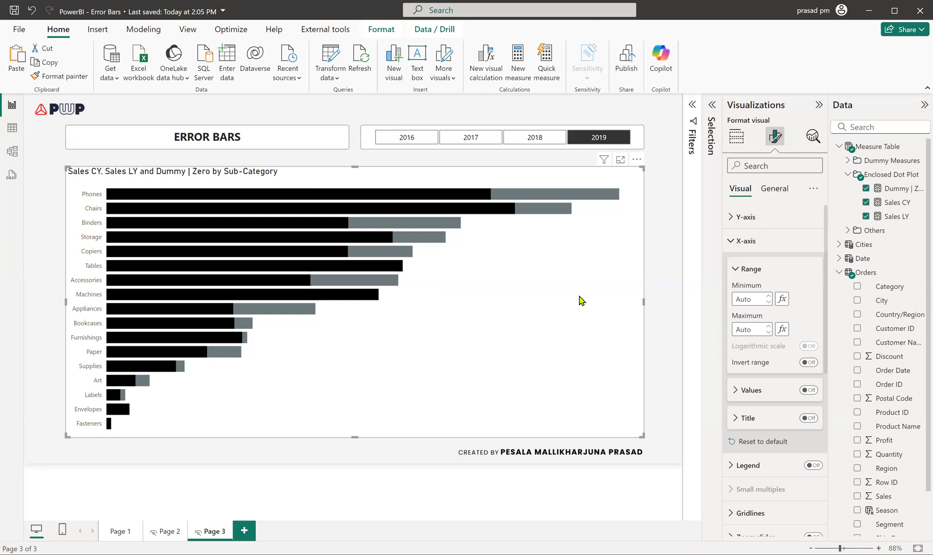
- Filter the chart's Sub-Category field to the top 10 items by Sales CY
{"action": "left_click", "coordinate": [692, 105]}
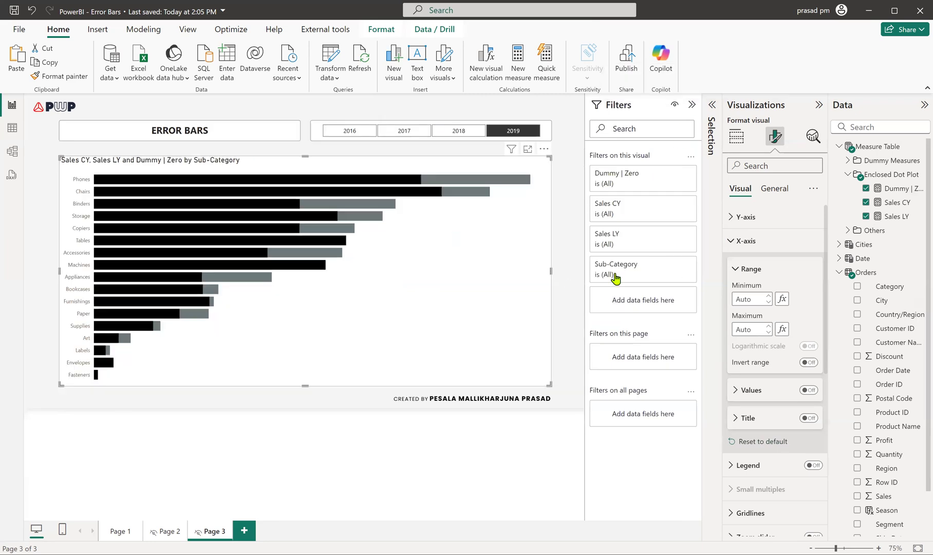
{"action": "left_click", "coordinate": [673, 264]}
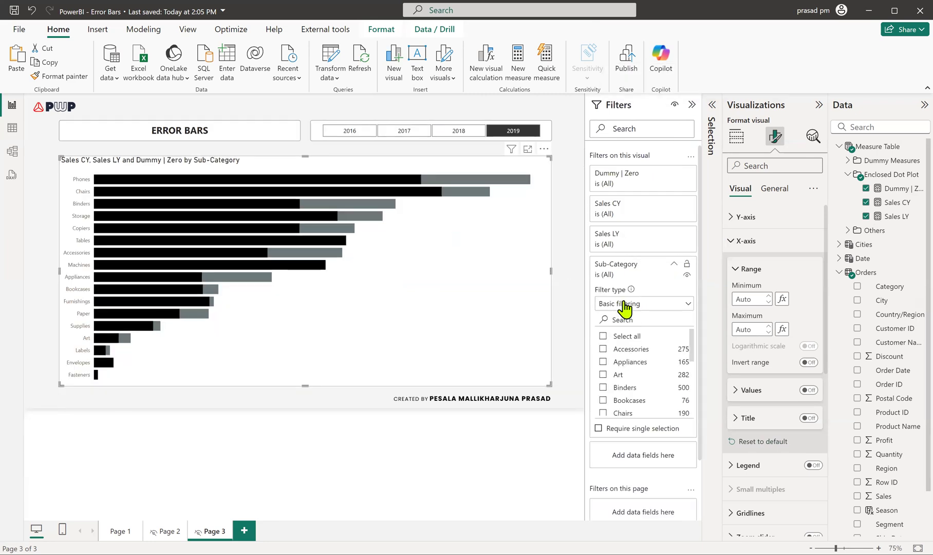
{"action": "left_click", "coordinate": [624, 304]}
{"action": "left_click", "coordinate": [621, 349]}
{"action": "left_click", "coordinate": [655, 334]}
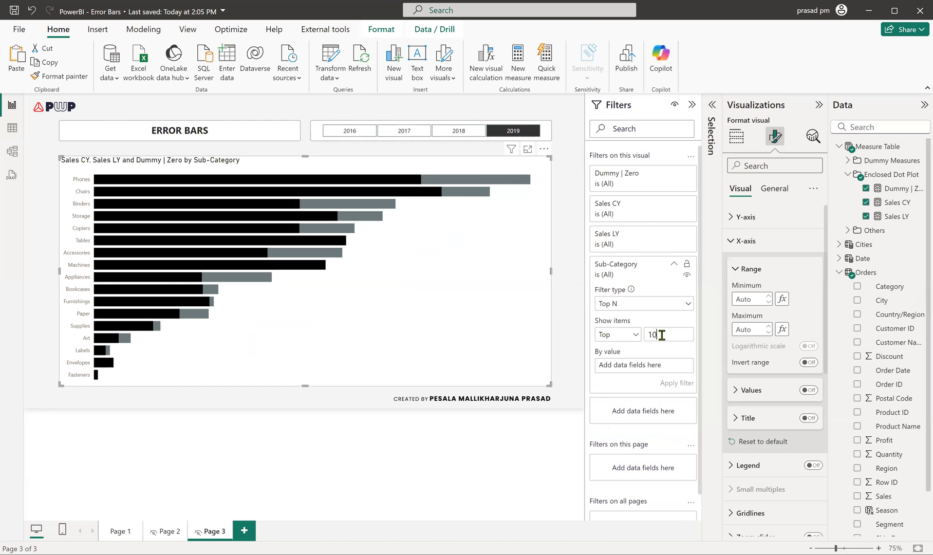
{"action": "left_click_drag", "start_coordinate": [888, 209], "coordinate": [636, 365]}
{"action": "left_click", "coordinate": [676, 383]}
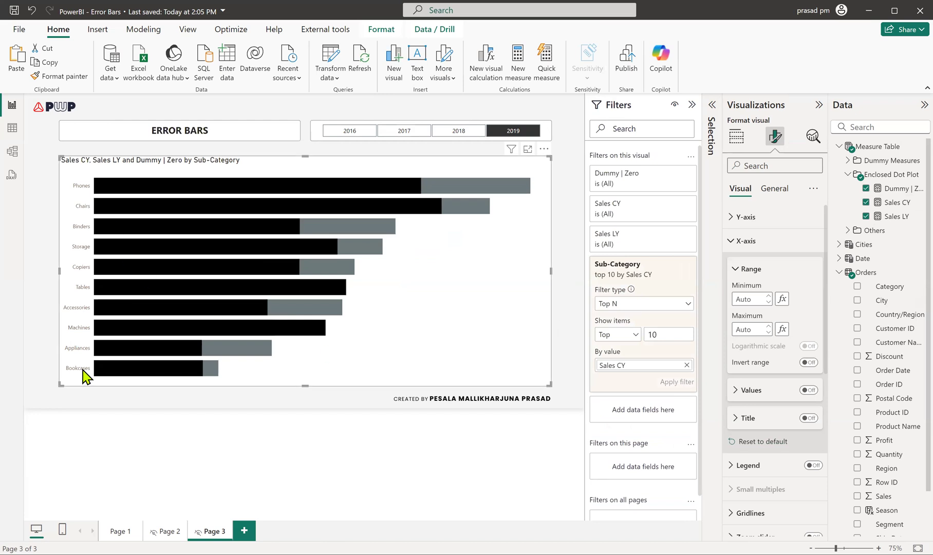
{"action": "left_click", "coordinate": [692, 106]}
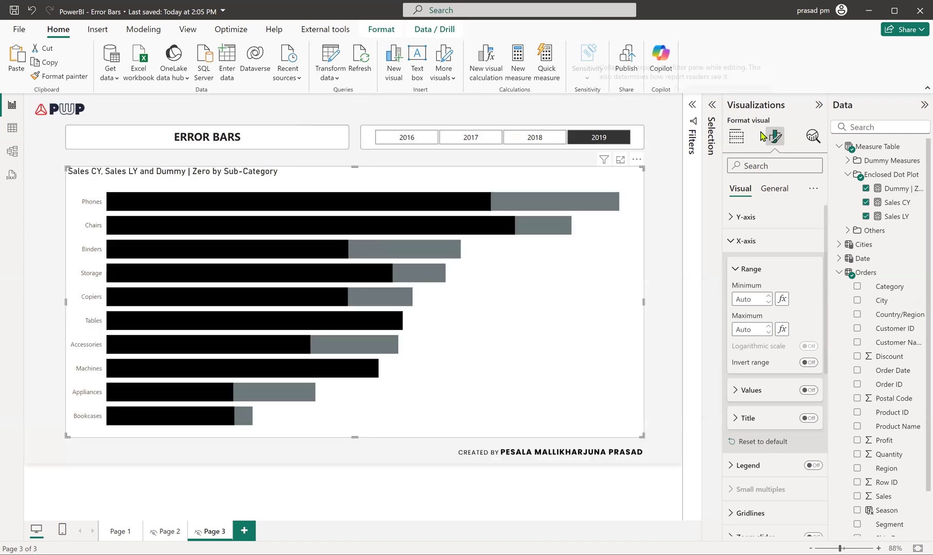
- Set the transparency of all bar series in the chart to 100%
{"action": "left_click", "coordinate": [734, 242]}
{"action": "scroll", "coordinate": [766, 388], "scroll_direction": "down", "scroll_amount": 3}
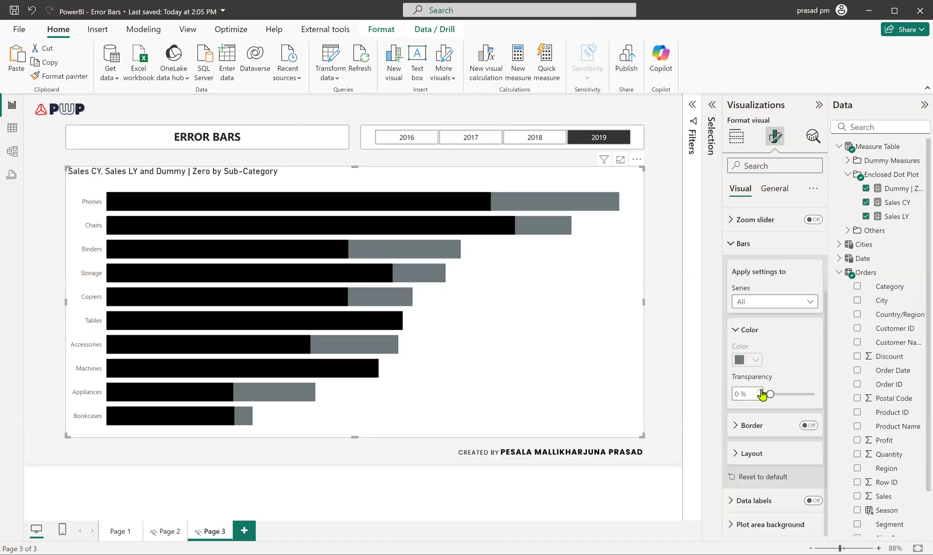
{"action": "scroll", "coordinate": [769, 330], "scroll_direction": "up", "scroll_amount": 3}
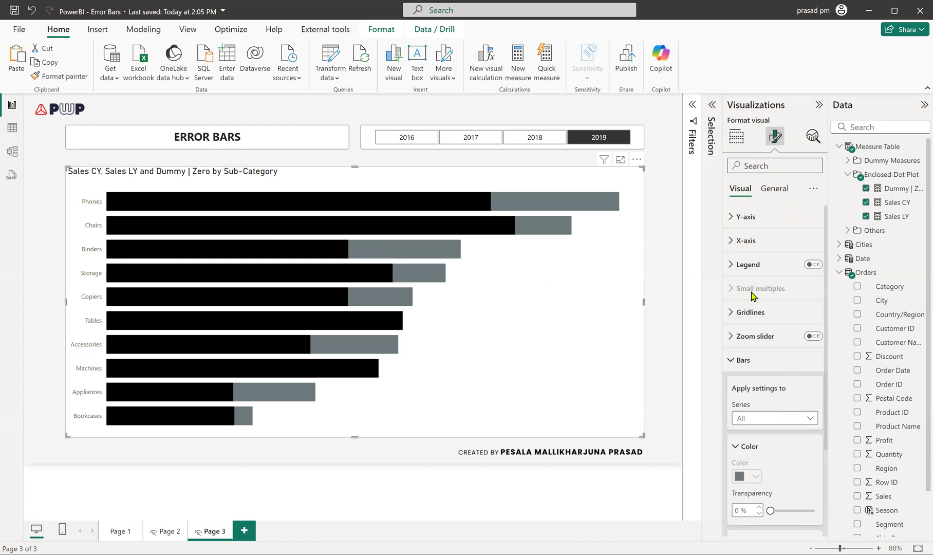
{"action": "scroll", "coordinate": [758, 367], "scroll_direction": "down", "scroll_amount": 3}
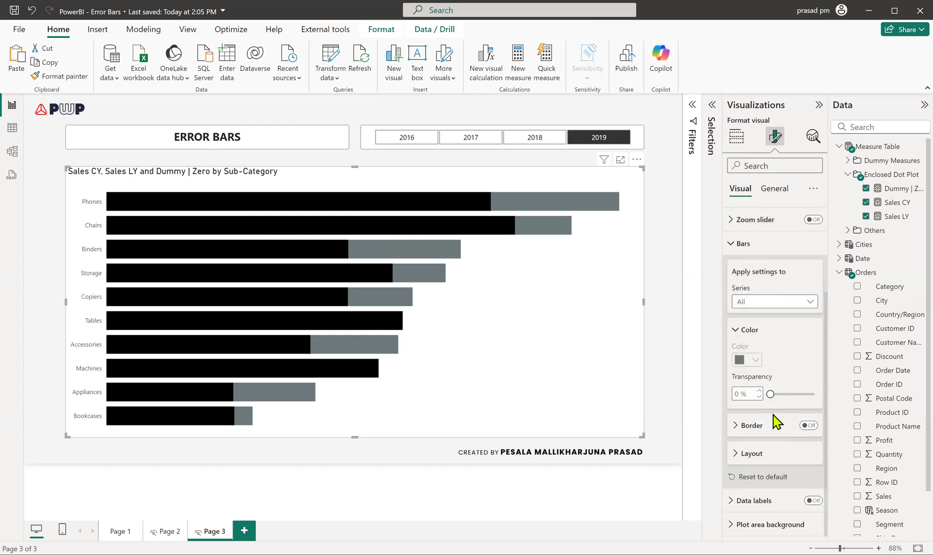
{"action": "left_click", "coordinate": [736, 455]}
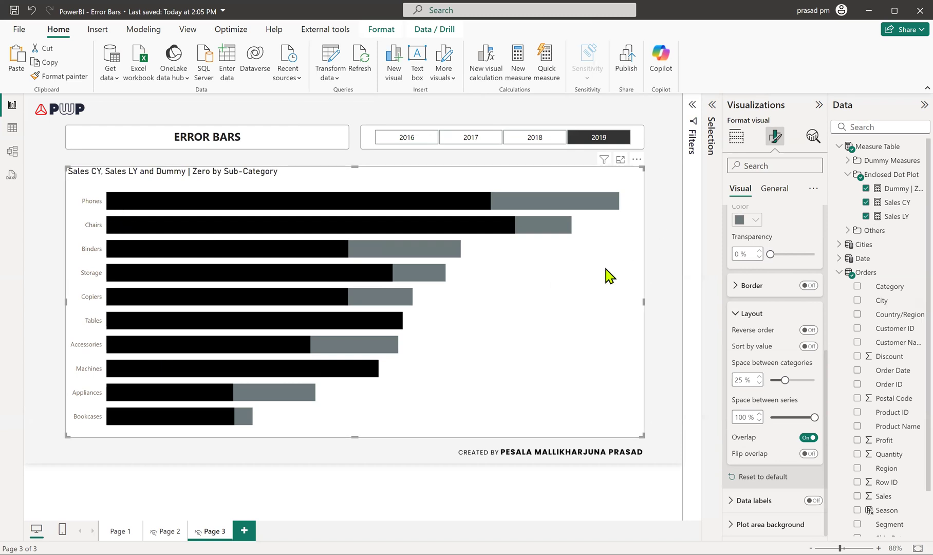
{"action": "scroll", "coordinate": [791, 308], "scroll_direction": "up", "scroll_amount": 3}
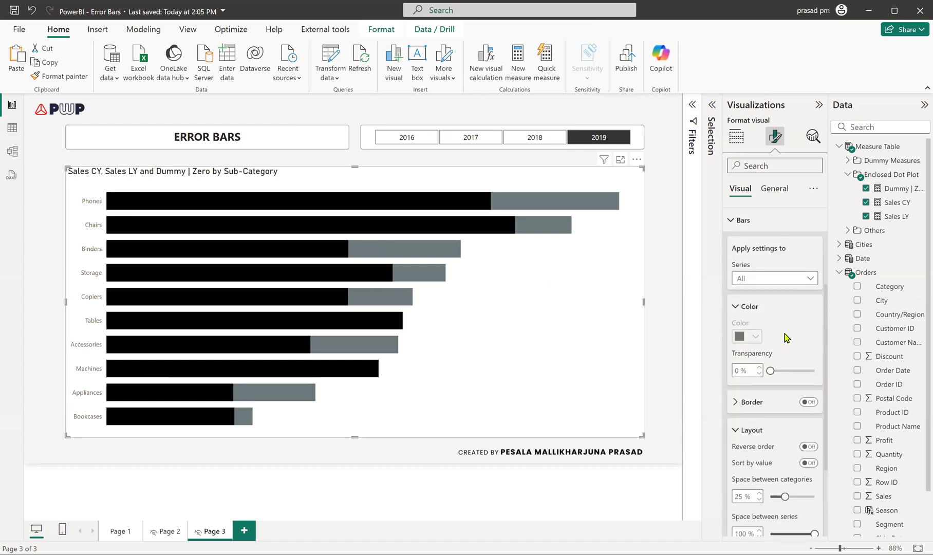
{"action": "left_click", "coordinate": [764, 280]}
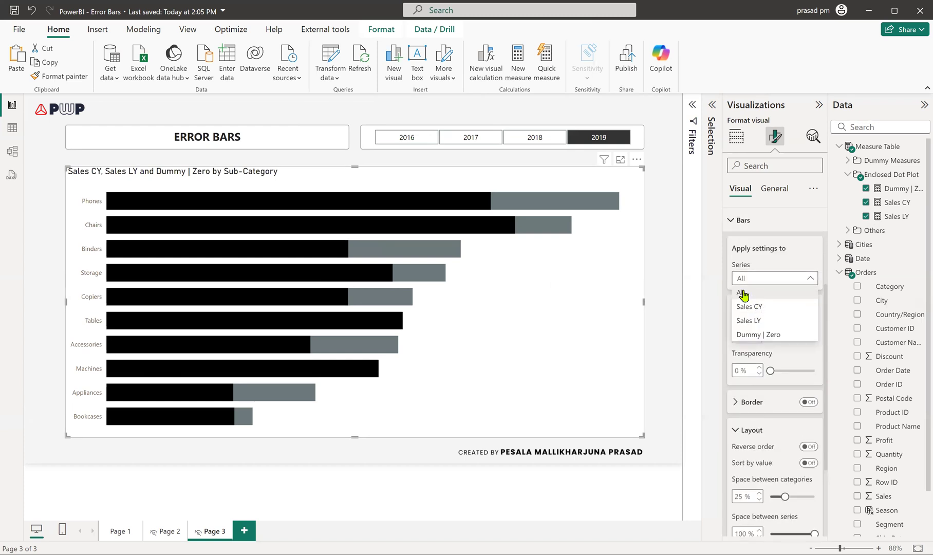
{"action": "left_click", "coordinate": [754, 290]}
{"action": "left_click", "coordinate": [814, 370]}
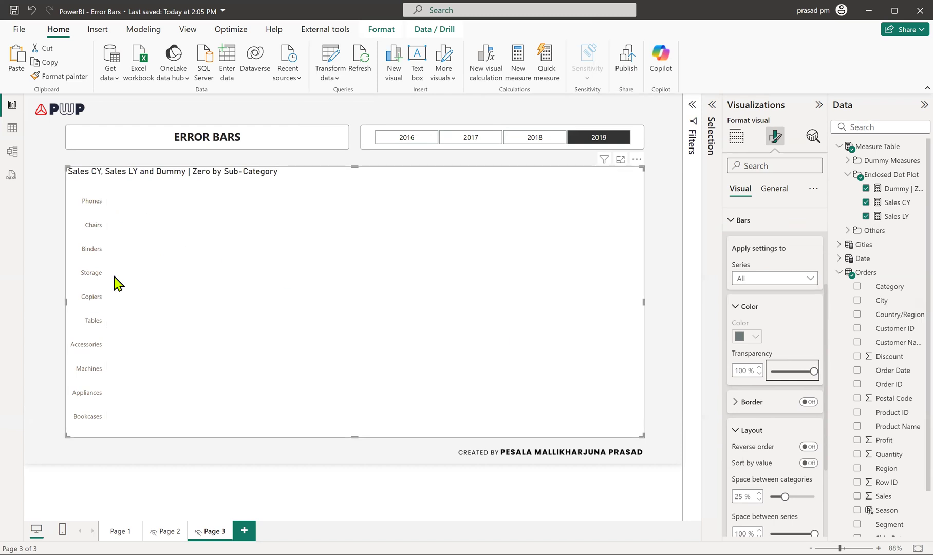
- Choose Sales CY as the series for the chart's error bar settings
{"action": "left_click", "coordinate": [650, 239]}
{"action": "left_click", "coordinate": [635, 209]}
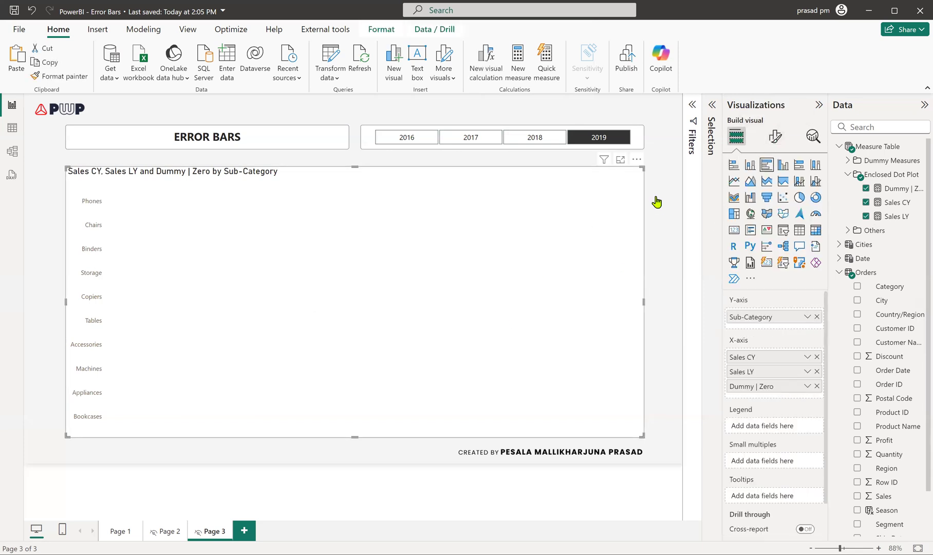
{"action": "left_click", "coordinate": [814, 138]}
{"action": "left_click", "coordinate": [732, 336]}
{"action": "scroll", "coordinate": [771, 288], "scroll_direction": "down", "scroll_amount": 2}
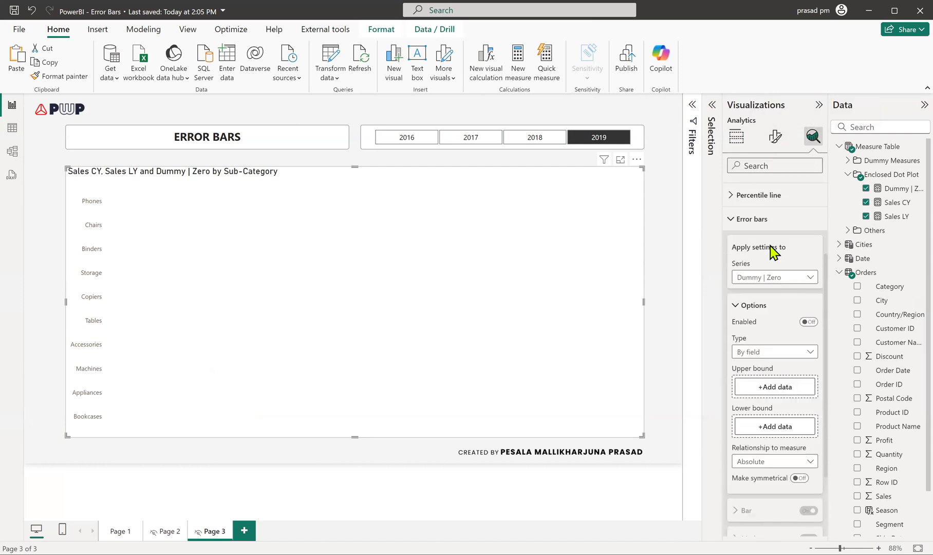
{"action": "left_click", "coordinate": [772, 274]}
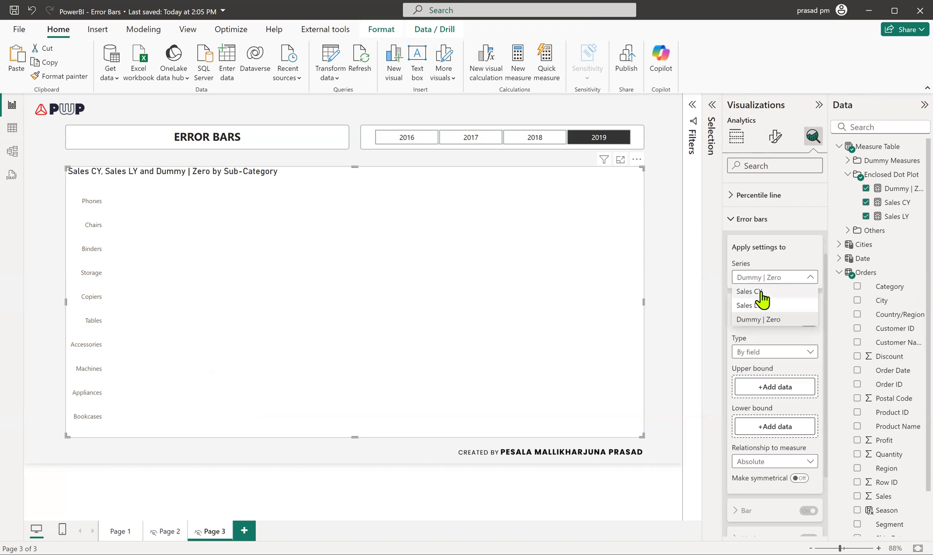
{"action": "left_click", "coordinate": [761, 292]}
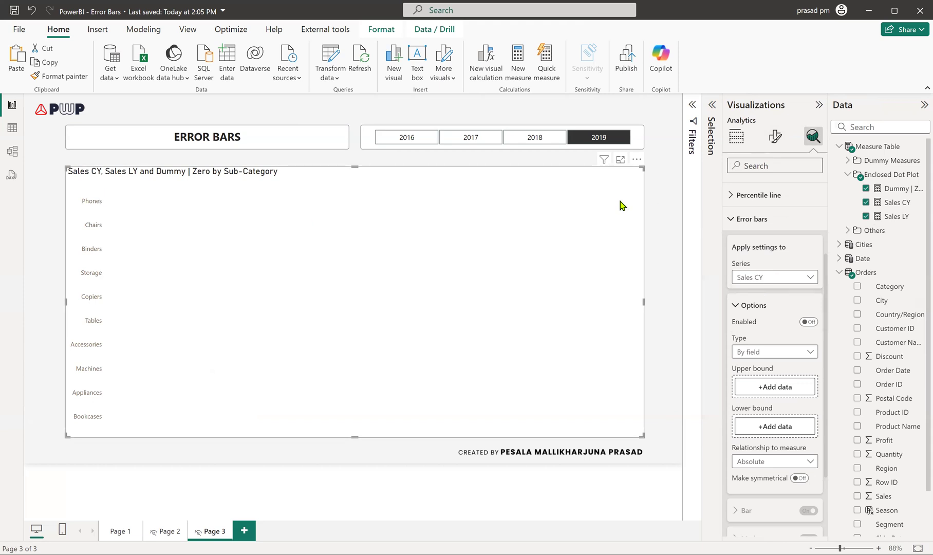
- Restore the transparency of all bar series to 0%
{"action": "left_click", "coordinate": [736, 136]}
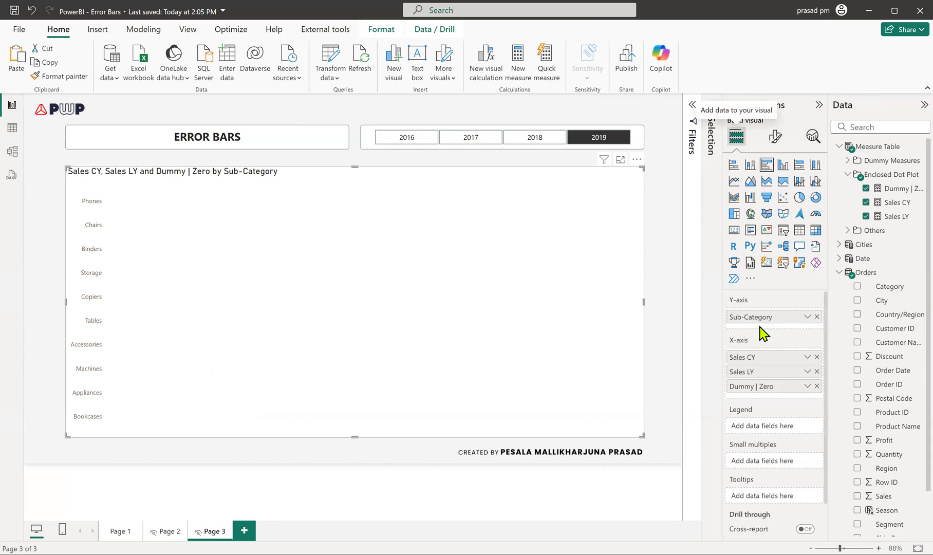
{"action": "left_click", "coordinate": [775, 137]}
{"action": "left_click", "coordinate": [766, 360]}
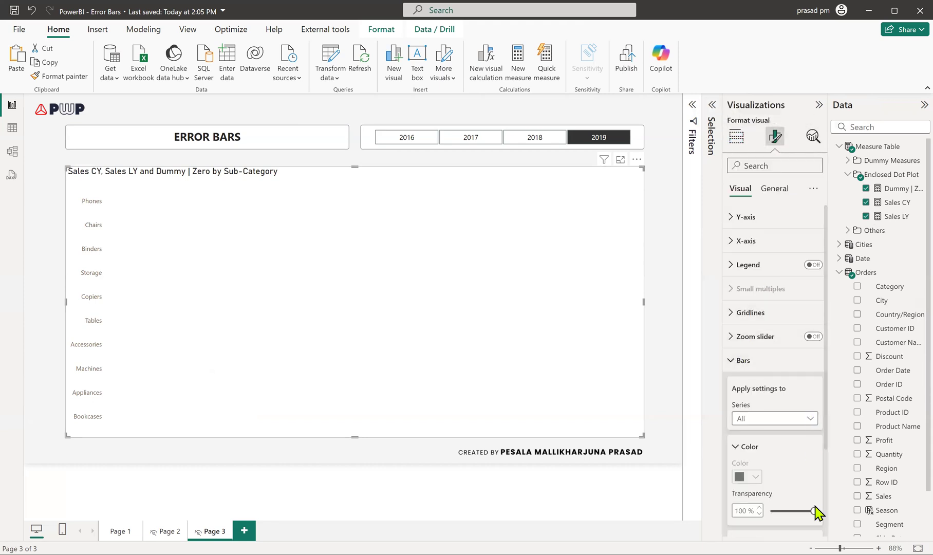
{"action": "left_click_drag", "start_coordinate": [793, 510], "coordinate": [771, 511]}
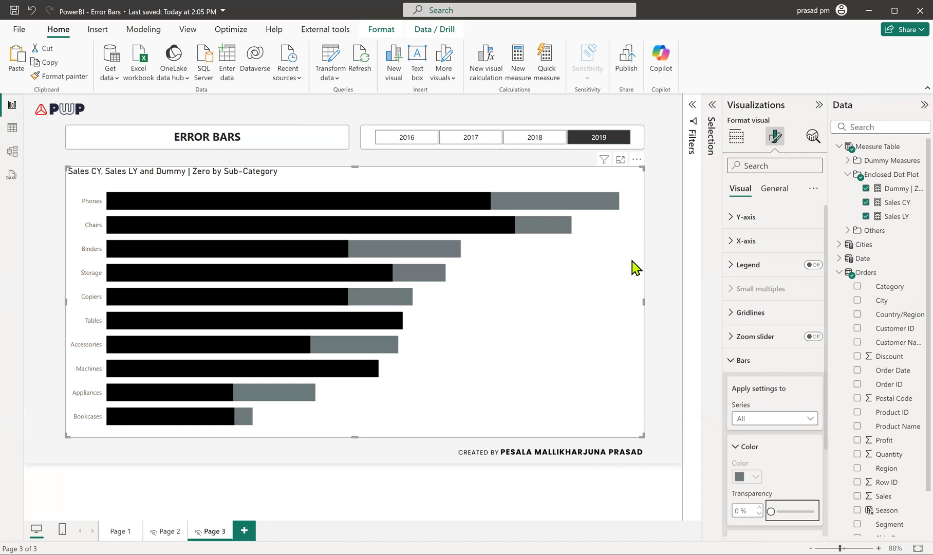
- Set the Sales CY error bars' upper bound to Sales CY and lower bound to Sales LY
{"action": "left_click", "coordinate": [813, 136]}
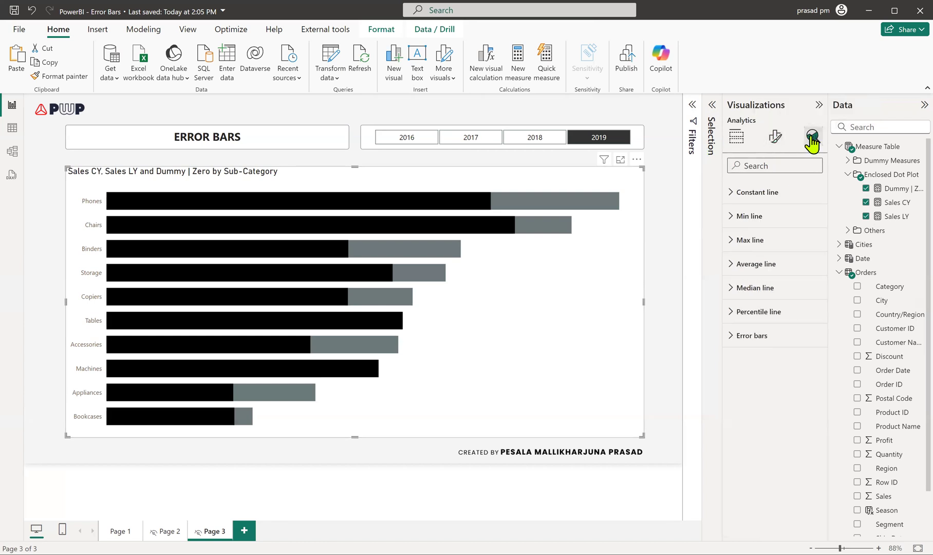
{"action": "left_click", "coordinate": [736, 336]}
{"action": "scroll", "coordinate": [740, 328], "scroll_direction": "down", "scroll_amount": 5}
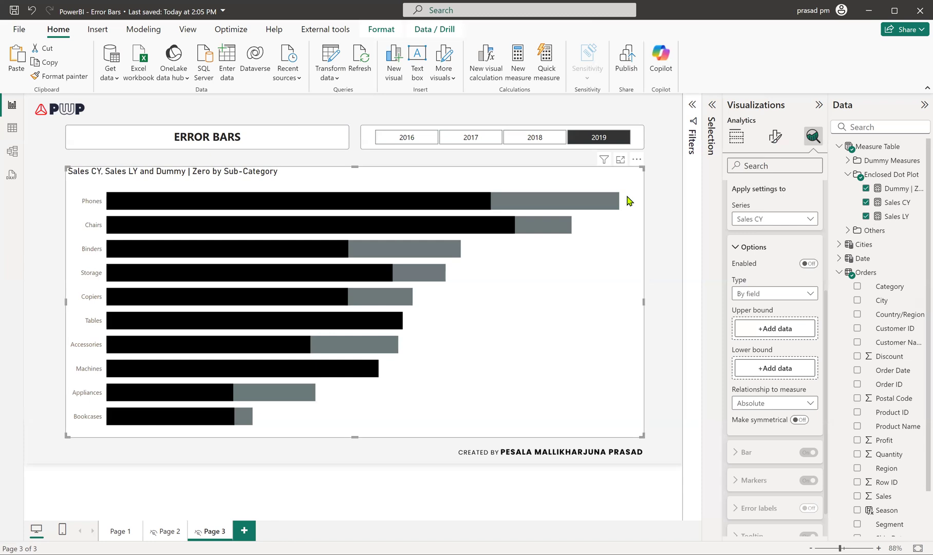
{"action": "mouse_move", "coordinate": [481, 202]}
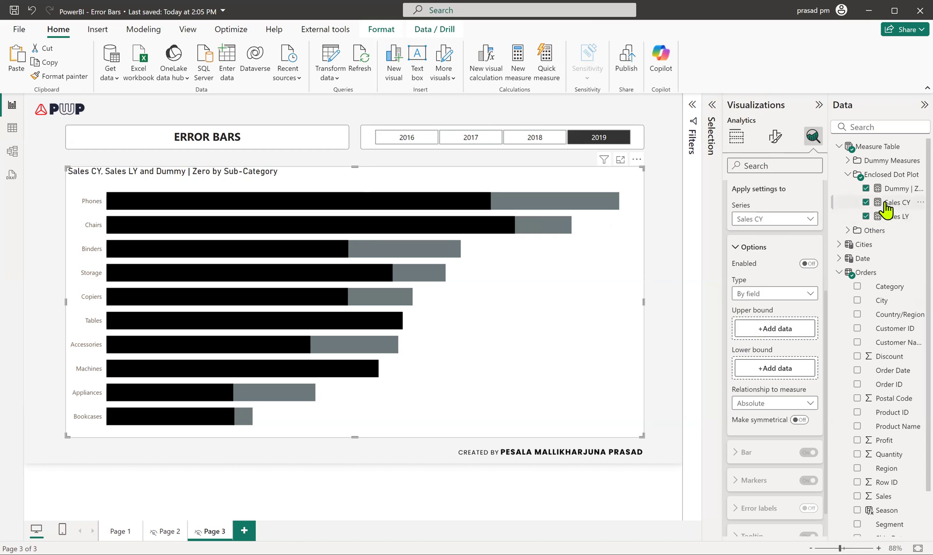
{"action": "left_click", "coordinate": [776, 331]}
{"action": "left_click_drag", "start_coordinate": [882, 221], "coordinate": [760, 380]}
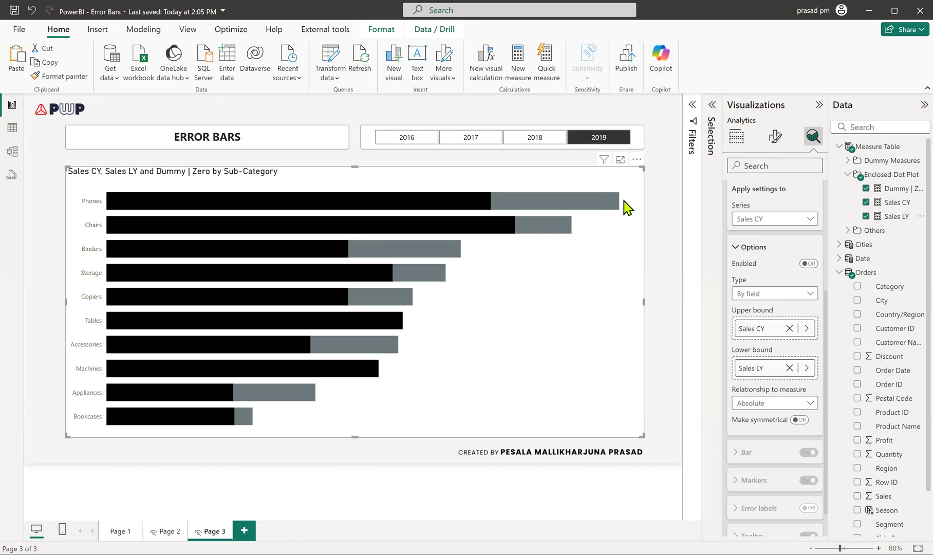
- Review the finished Enclosed Dot Plot on Page 2, and enable the Sales CY error bars in the Page 3 chart
{"action": "left_click", "coordinate": [170, 531]}
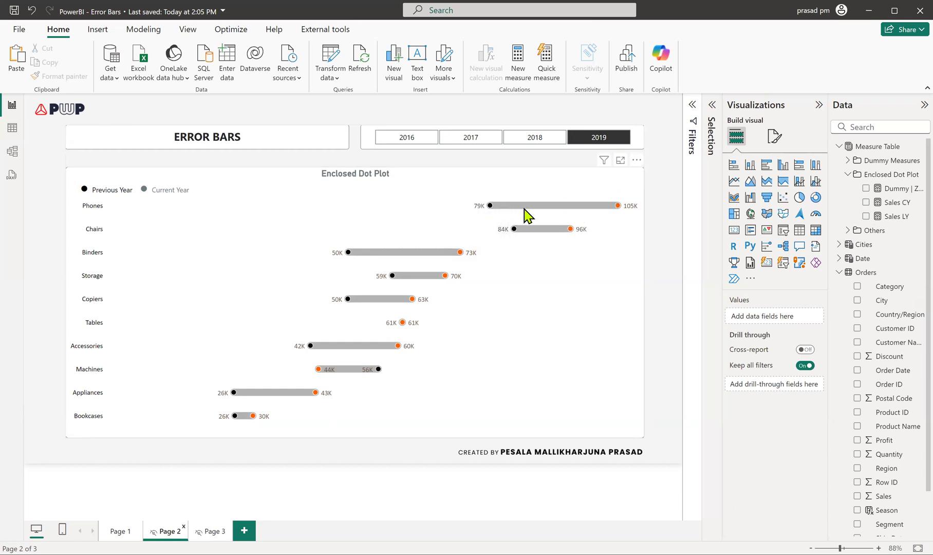
{"action": "left_click", "coordinate": [211, 532]}
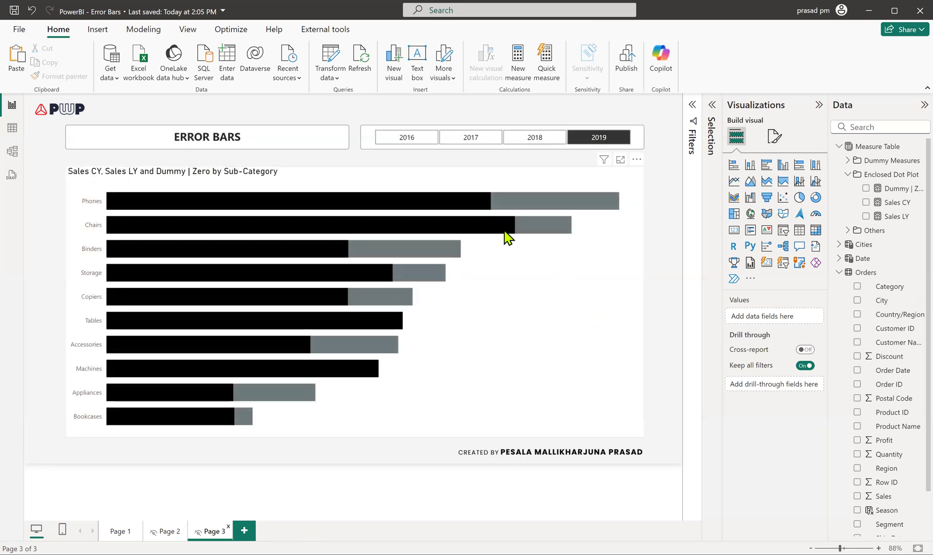
{"action": "left_click", "coordinate": [632, 257]}
{"action": "left_click", "coordinate": [812, 138]}
{"action": "left_click", "coordinate": [741, 335]}
{"action": "scroll", "coordinate": [766, 375], "scroll_direction": "down", "scroll_amount": 2}
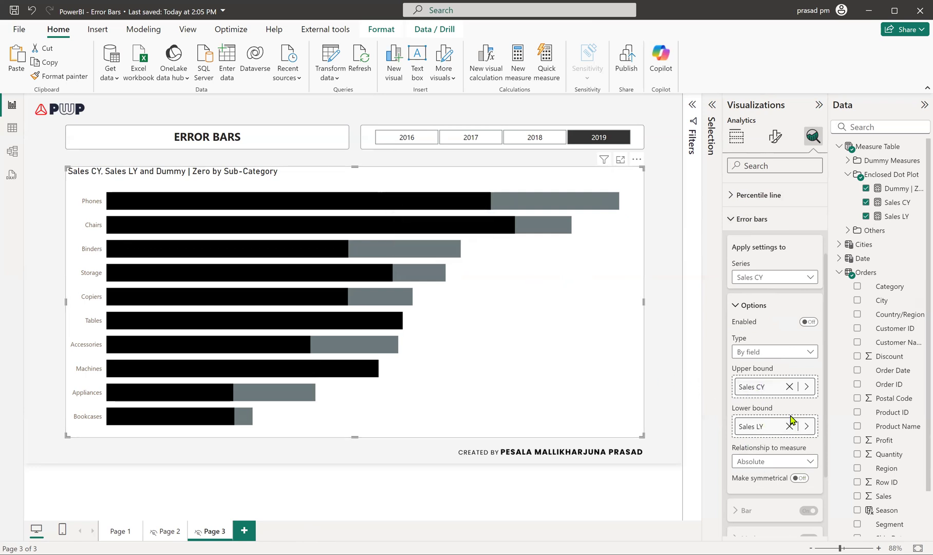
{"action": "scroll", "coordinate": [790, 424], "scroll_direction": "down", "scroll_amount": 3}
{"action": "left_click", "coordinate": [808, 229]}
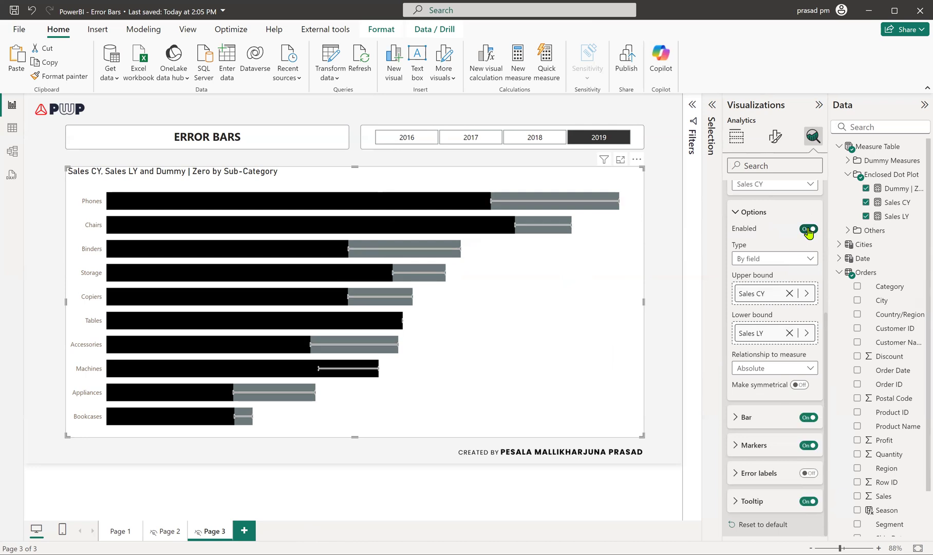
{"action": "scroll", "coordinate": [767, 234], "scroll_direction": "up", "scroll_amount": 2}
{"action": "scroll", "coordinate": [767, 234], "scroll_direction": "up", "scroll_amount": 1}
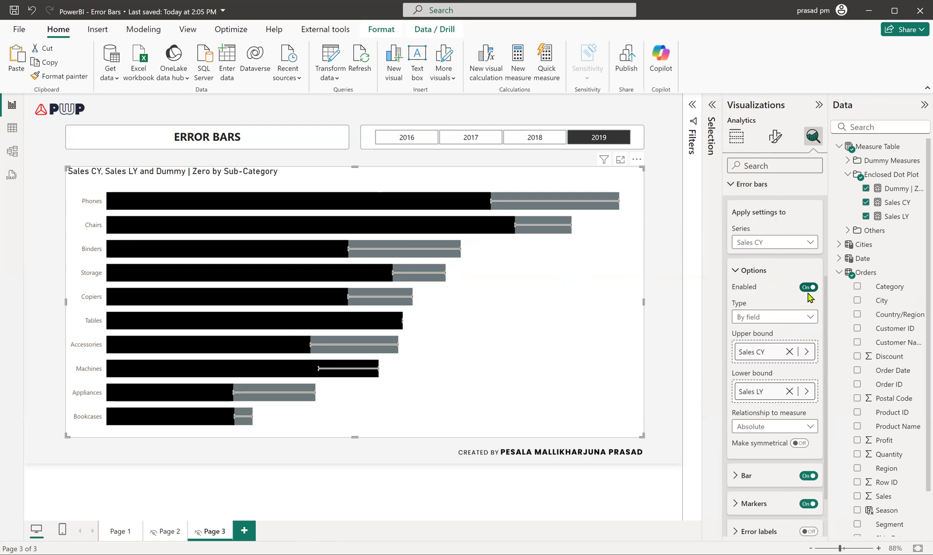
- Turn off the error bars' tooltip and turn on their error labels
{"action": "scroll", "coordinate": [786, 427], "scroll_direction": "down", "scroll_amount": 2}
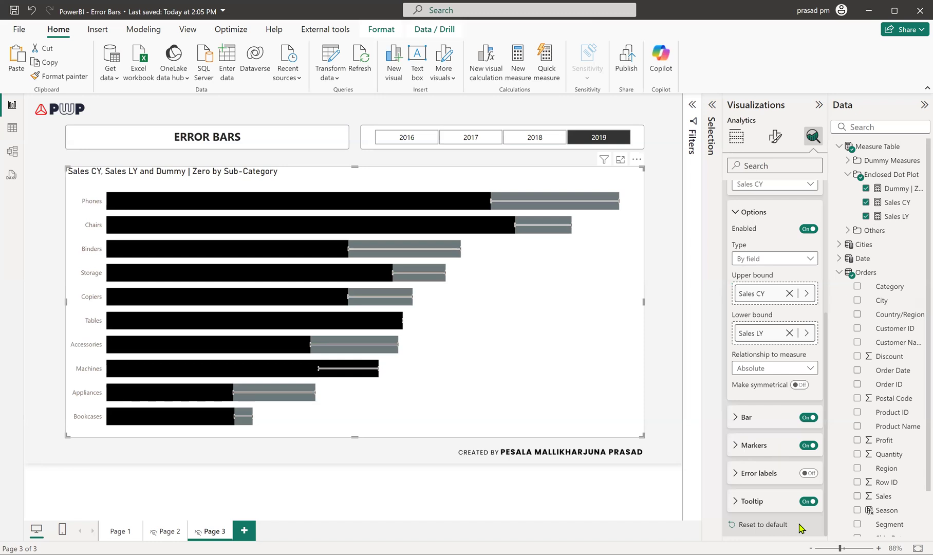
{"action": "left_click", "coordinate": [807, 503]}
{"action": "left_click", "coordinate": [807, 475]}
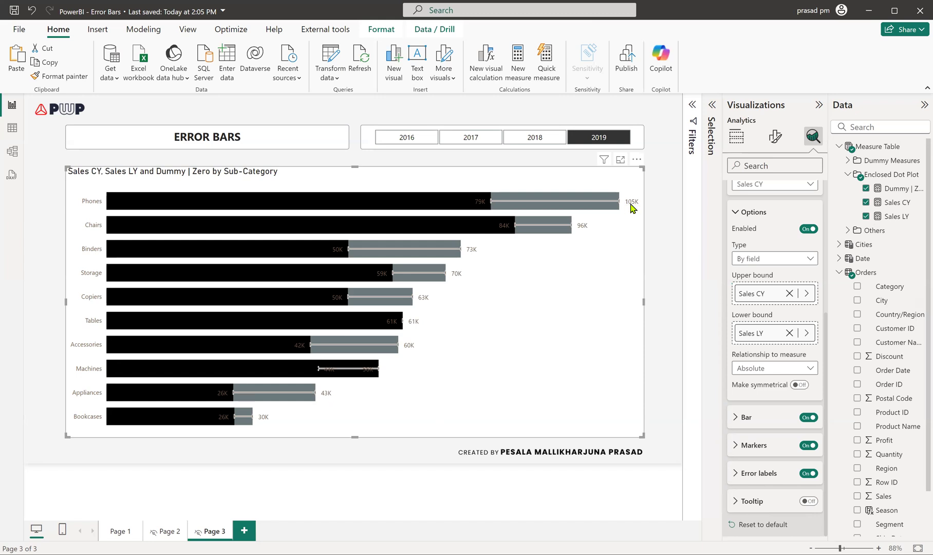
{"action": "mouse_move", "coordinate": [475, 206]}
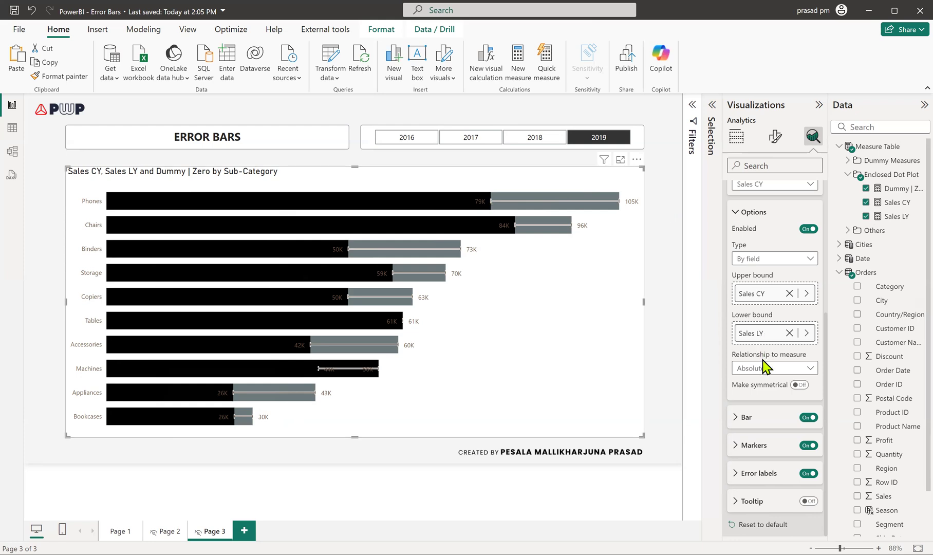
- Format the error bars with bar color #B3B3B3, width 10 and a matching grey border of 2 px
{"action": "left_click", "coordinate": [739, 417]}
{"action": "scroll", "coordinate": [771, 406], "scroll_direction": "down", "scroll_amount": 3}
{"action": "left_click", "coordinate": [740, 325]}
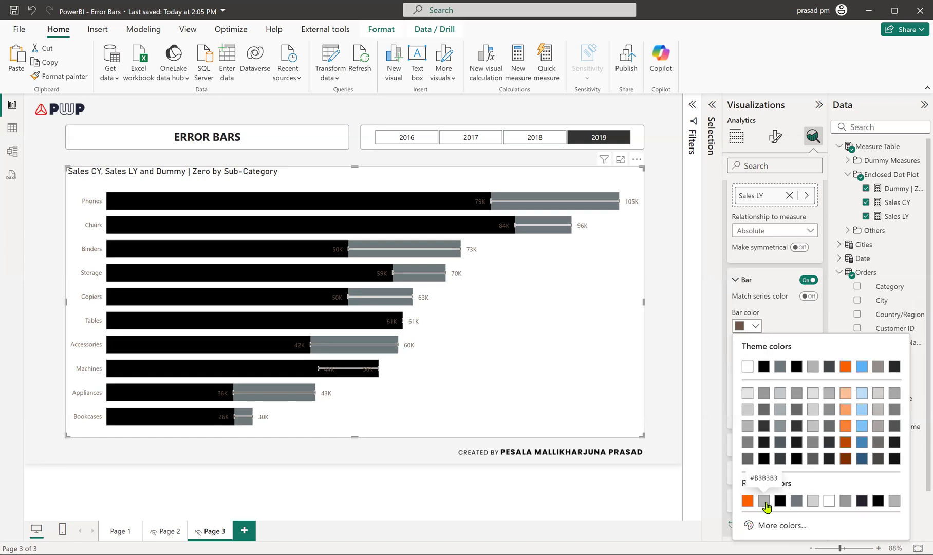
{"action": "left_click", "coordinate": [764, 501]}
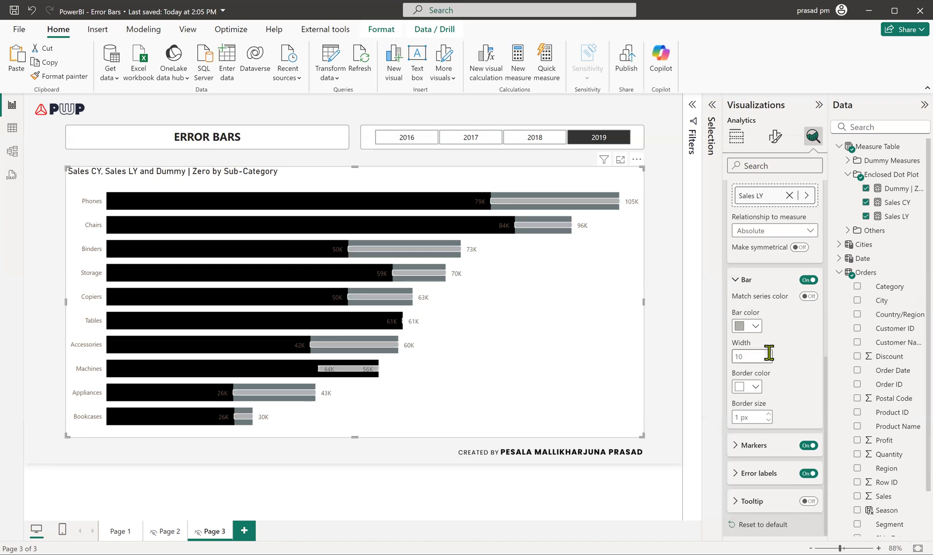
{"action": "left_click", "coordinate": [769, 352]}
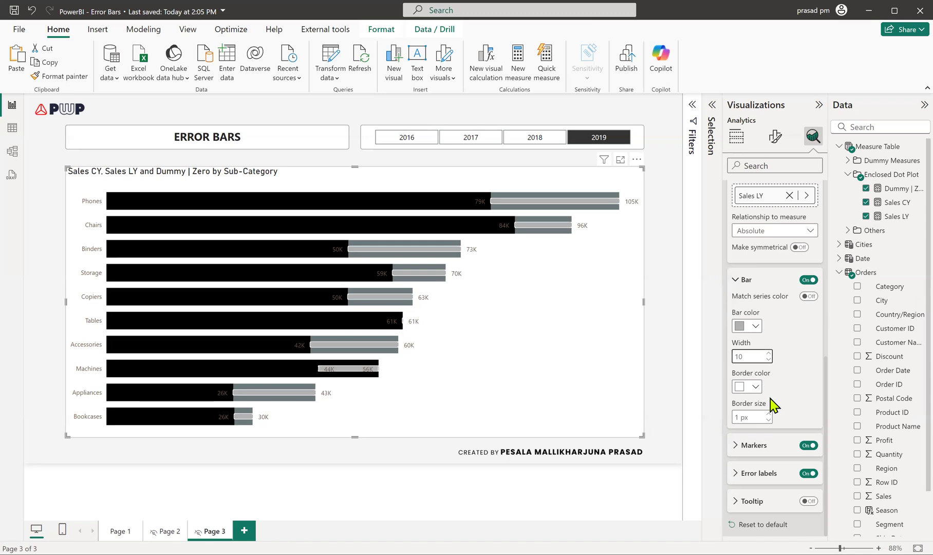
{"action": "left_click", "coordinate": [740, 387]}
{"action": "left_click", "coordinate": [747, 338]}
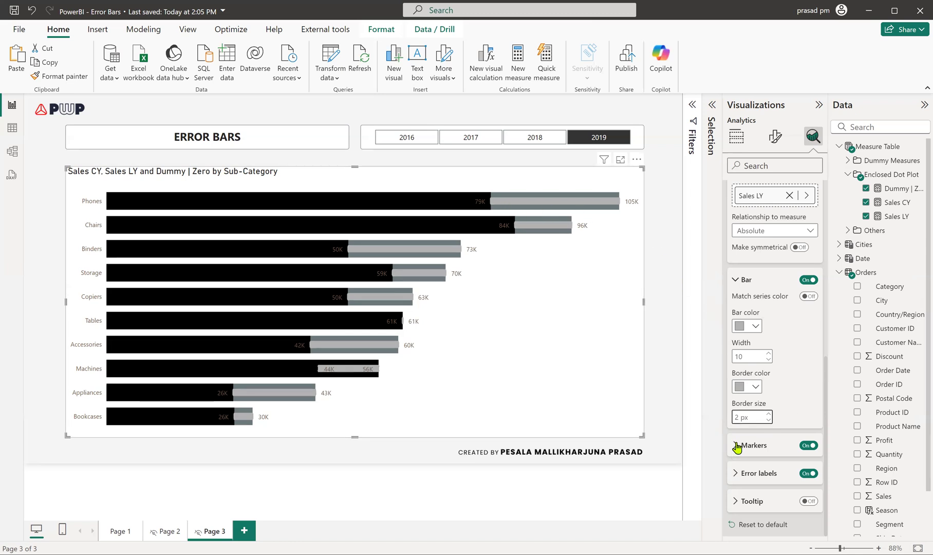
- Give the Sales CY error bars circular markers with a size of 7 px
{"action": "left_click", "coordinate": [738, 446]}
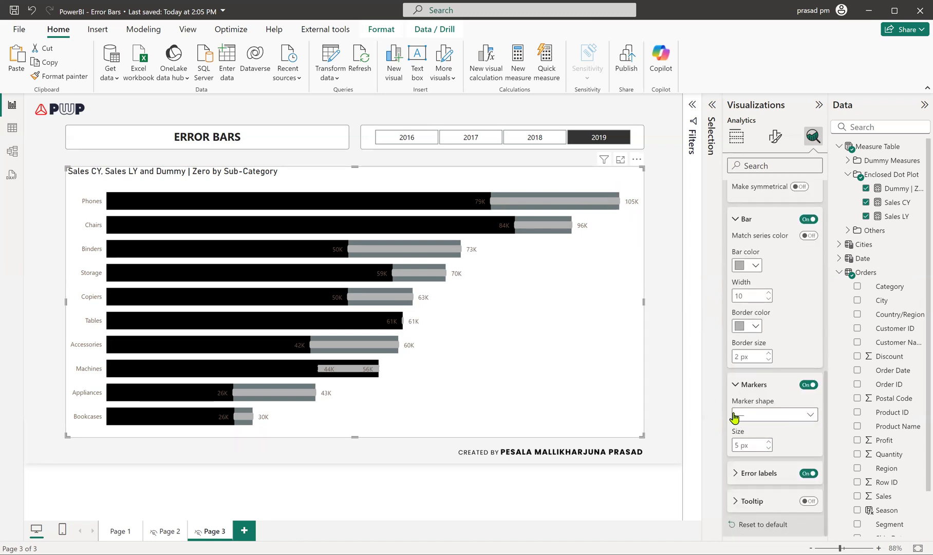
{"action": "left_click", "coordinate": [745, 420]}
{"action": "left_click", "coordinate": [740, 429]}
{"action": "left_click", "coordinate": [769, 443]}
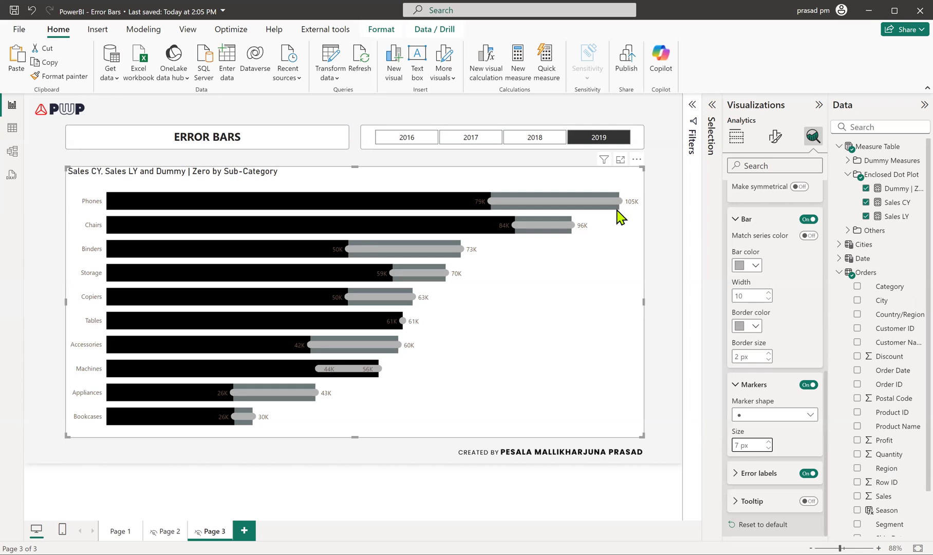
{"action": "mouse_move", "coordinate": [617, 211]}
- Make the bars of all series in the chart fully invisible by setting their color transparency to 100%
{"action": "left_click", "coordinate": [774, 136]}
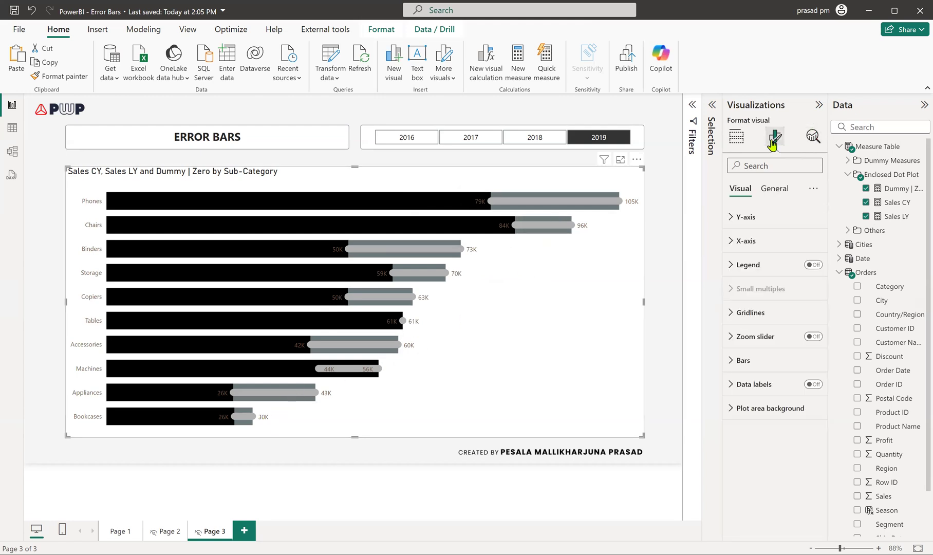
{"action": "left_click", "coordinate": [741, 360]}
{"action": "scroll", "coordinate": [776, 390], "scroll_direction": "down", "scroll_amount": 2}
{"action": "left_click", "coordinate": [749, 307]}
{"action": "left_click", "coordinate": [796, 406]}
{"action": "left_click_drag", "start_coordinate": [767, 392], "coordinate": [817, 394]}
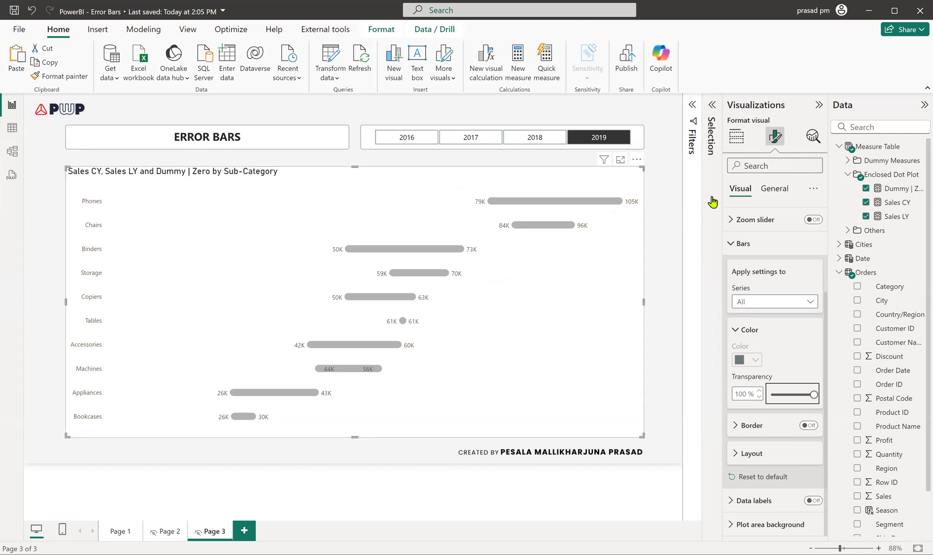
- Switch the error bar settings to the Sales LY series and enable its error bars
{"action": "left_click", "coordinate": [812, 136]}
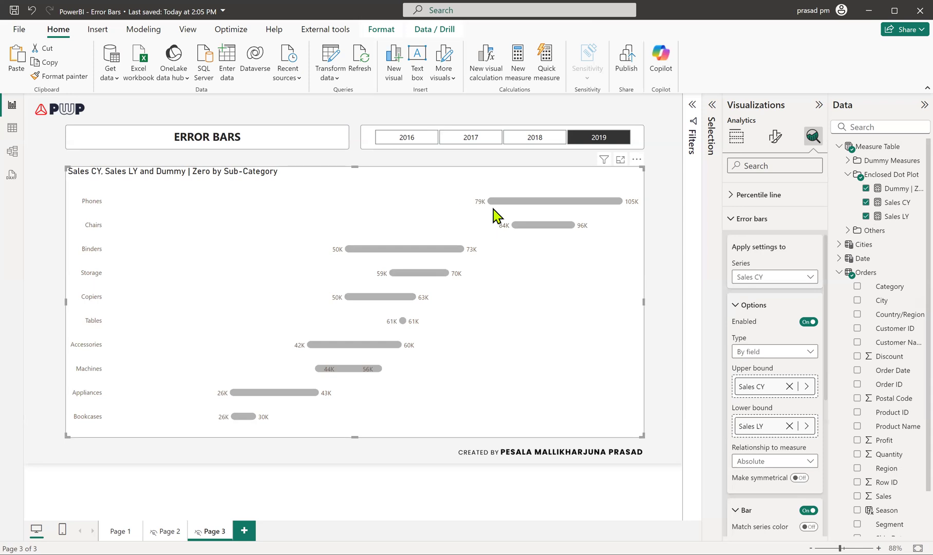
{"action": "mouse_move", "coordinate": [493, 209]}
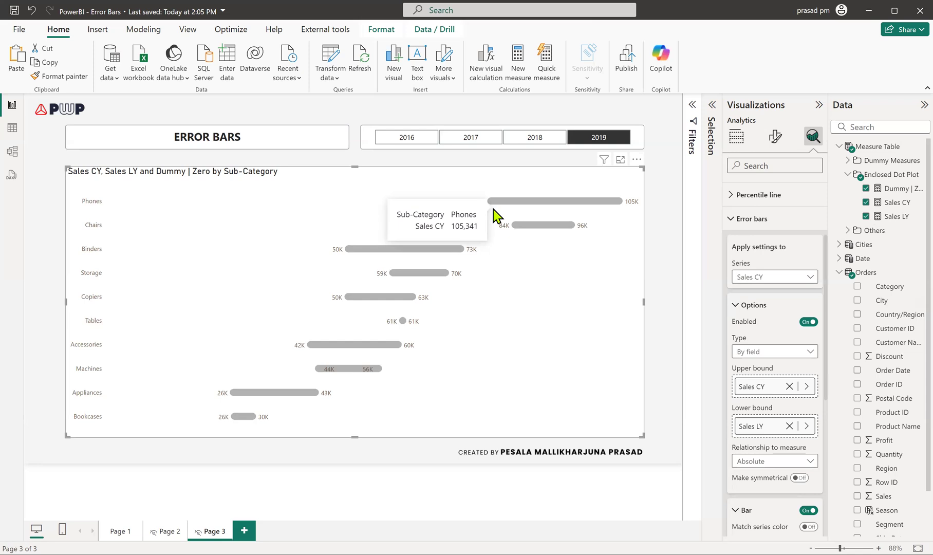
{"action": "left_click", "coordinate": [772, 285]}
{"action": "left_click", "coordinate": [762, 303]}
{"action": "scroll", "coordinate": [778, 303], "scroll_direction": "down", "scroll_amount": 2}
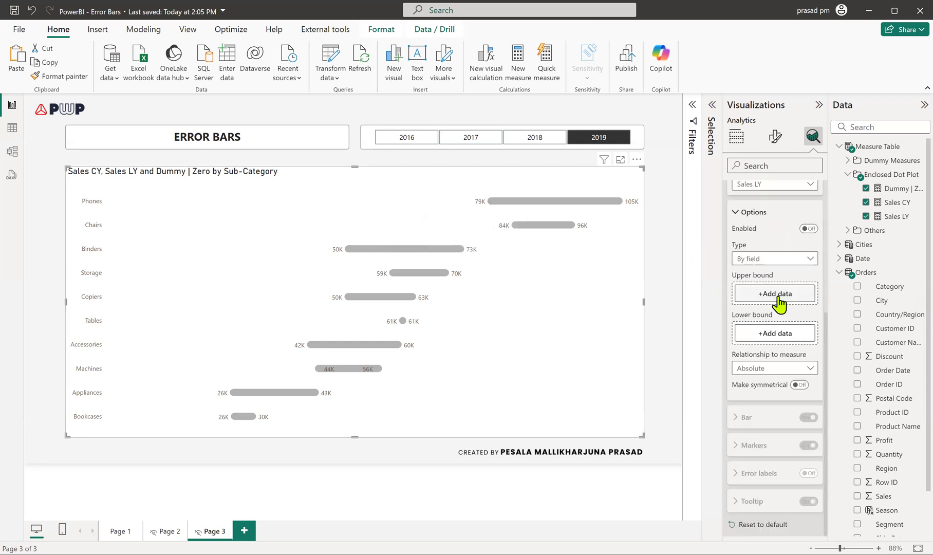
{"action": "left_click", "coordinate": [808, 229]}
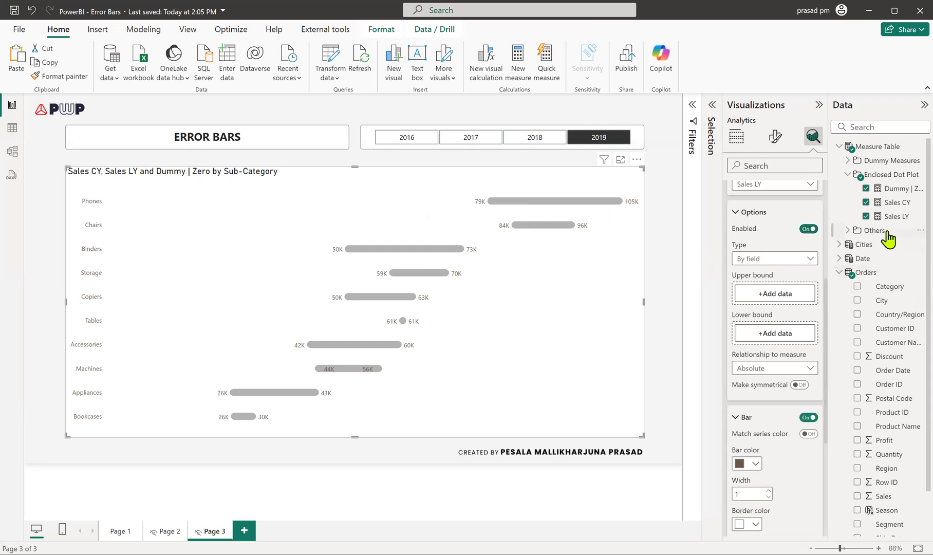
- Set the upper bound of the Sales LY error bars to the Sales LY measure
{"action": "left_click_drag", "start_coordinate": [882, 206], "coordinate": [764, 295]}
{"action": "left_click", "coordinate": [794, 293]}
{"action": "left_click_drag", "start_coordinate": [890, 212], "coordinate": [777, 297]}
{"action": "scroll", "coordinate": [769, 368], "scroll_direction": "down", "scroll_amount": 1}
{"action": "scroll", "coordinate": [768, 368], "scroll_direction": "down", "scroll_amount": 3}
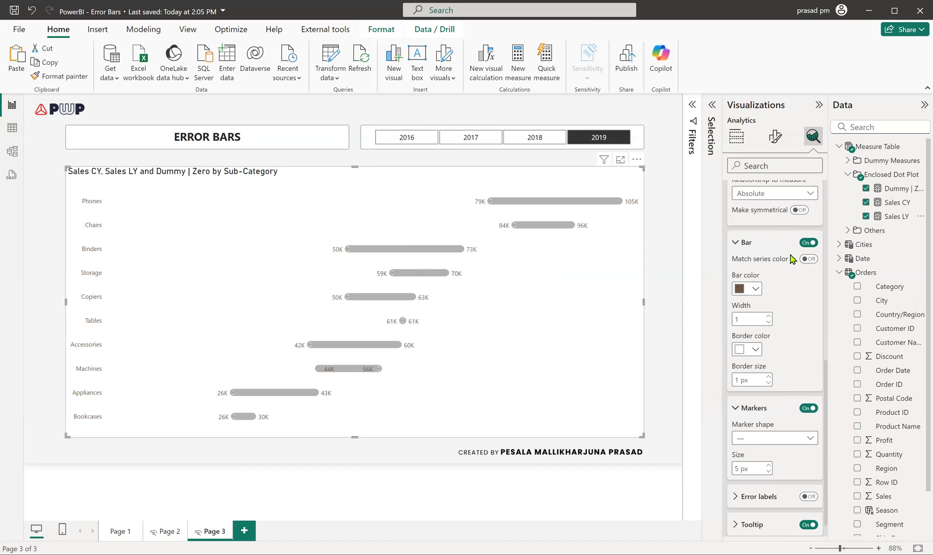
- Format the Sales LY error bars with circular 6 px markers and a black bar color
{"action": "scroll", "coordinate": [786, 288], "scroll_direction": "up", "scroll_amount": 2}
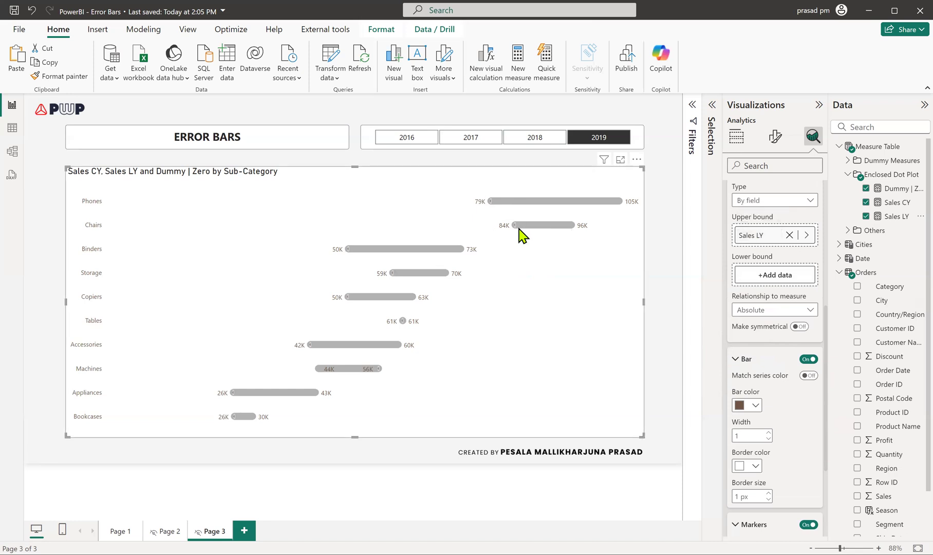
{"action": "scroll", "coordinate": [781, 416], "scroll_direction": "down", "scroll_amount": 3}
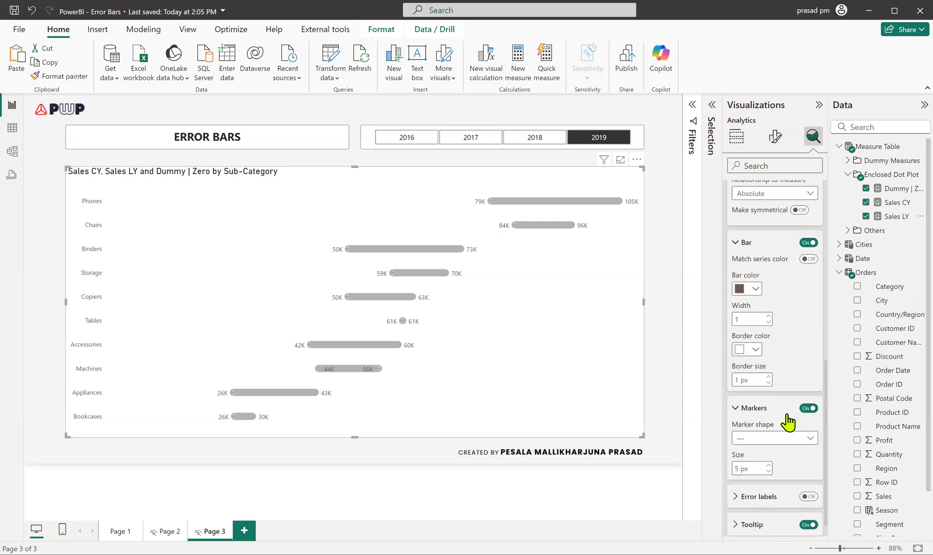
{"action": "left_click", "coordinate": [754, 438]}
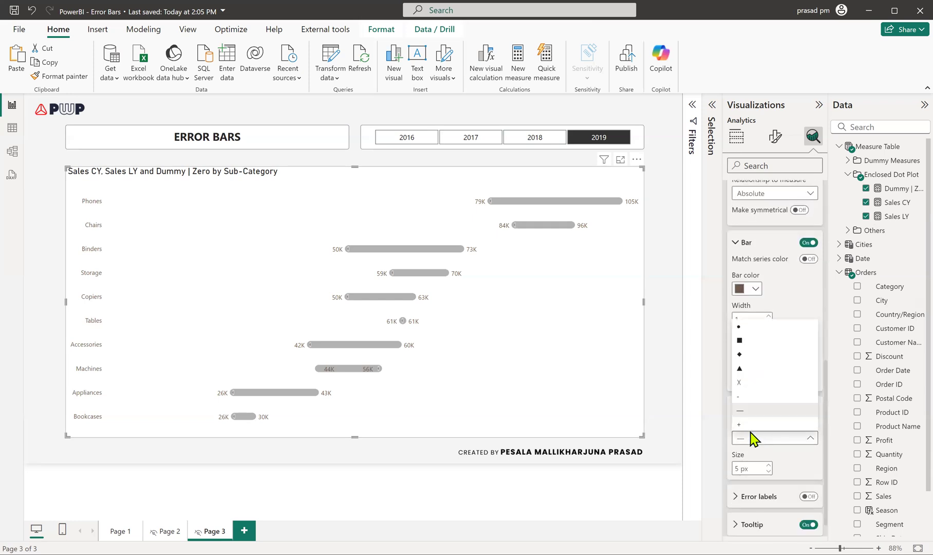
{"action": "left_click", "coordinate": [740, 329]}
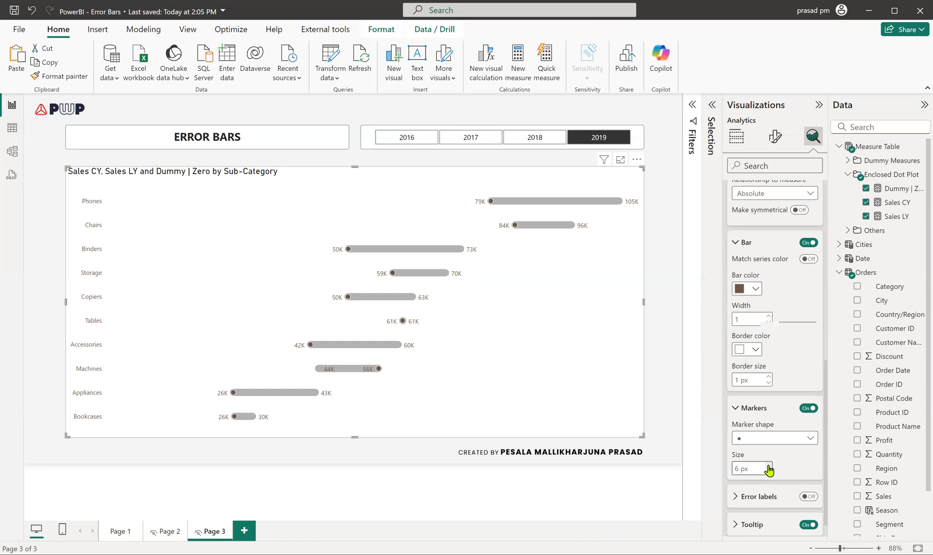
{"action": "left_click", "coordinate": [740, 288]}
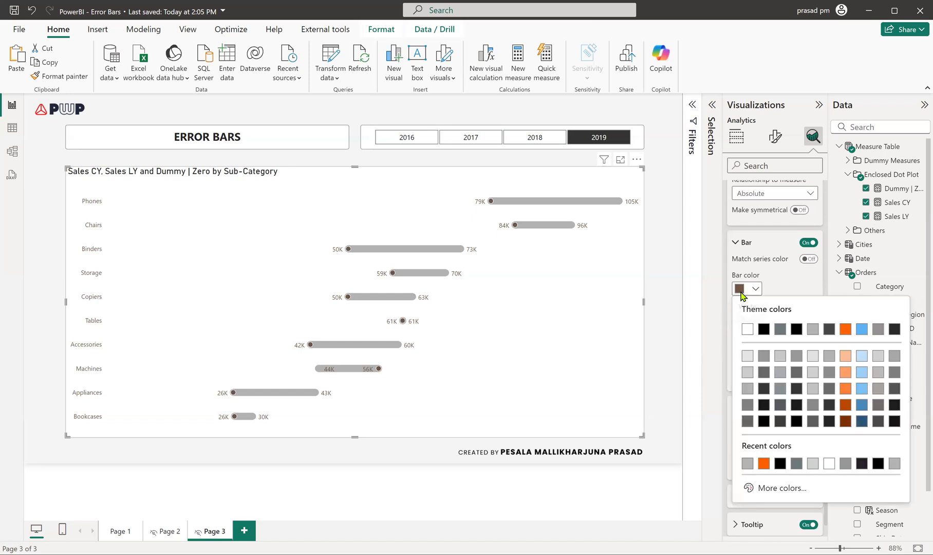
{"action": "left_click", "coordinate": [781, 464]}
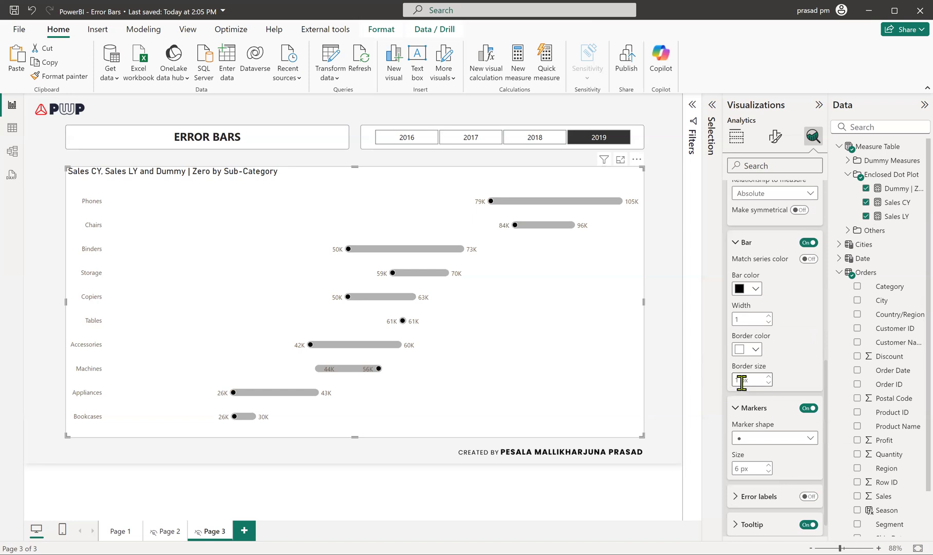
- Try a black border color on the Sales LY error bars and restore it to white
{"action": "left_click", "coordinate": [739, 351]}
{"action": "left_click", "coordinate": [747, 303]}
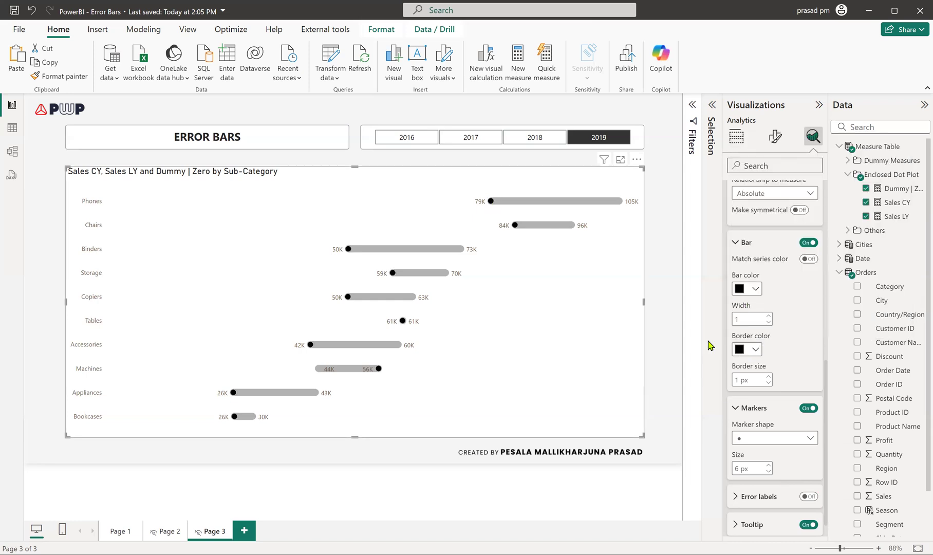
{"action": "left_click", "coordinate": [740, 351]}
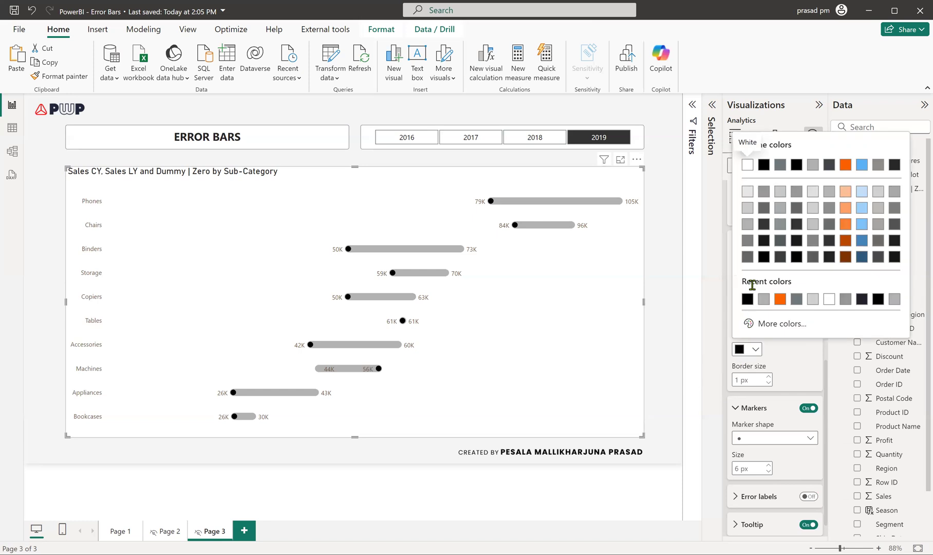
{"action": "left_click", "coordinate": [747, 164]}
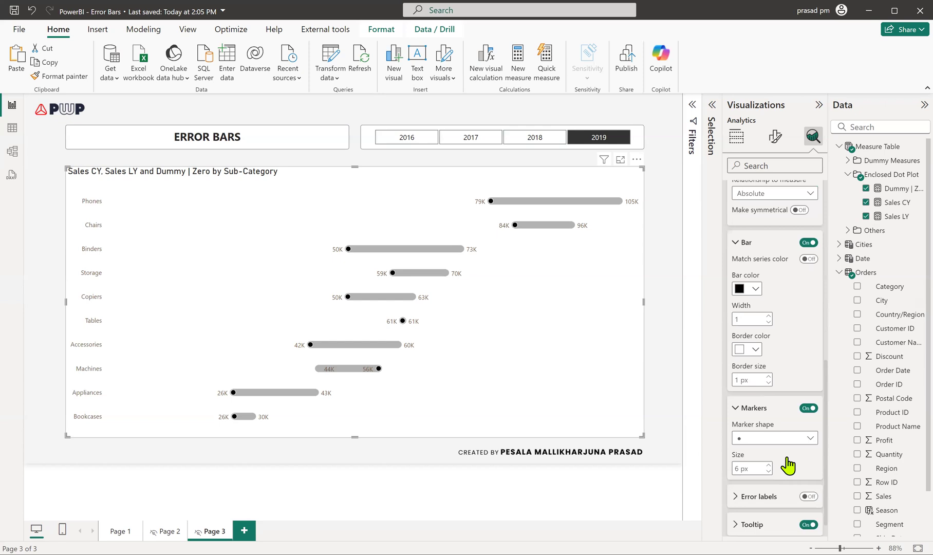
- Turn off the Sales LY error bars' tooltip, and check the effect of switching their bar off and back on
{"action": "scroll", "coordinate": [789, 466], "scroll_direction": "down", "scroll_amount": 1}
{"action": "left_click", "coordinate": [808, 501]}
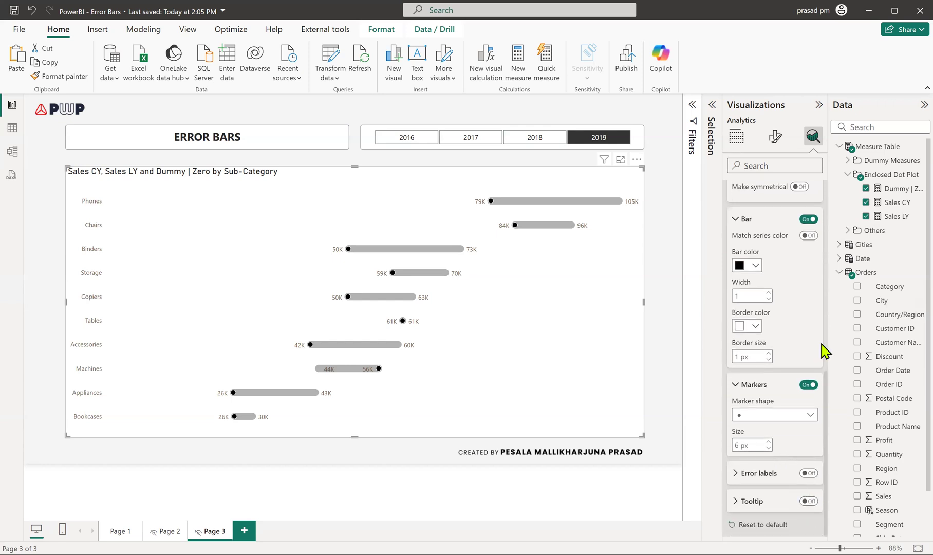
{"action": "left_click", "coordinate": [806, 220]}
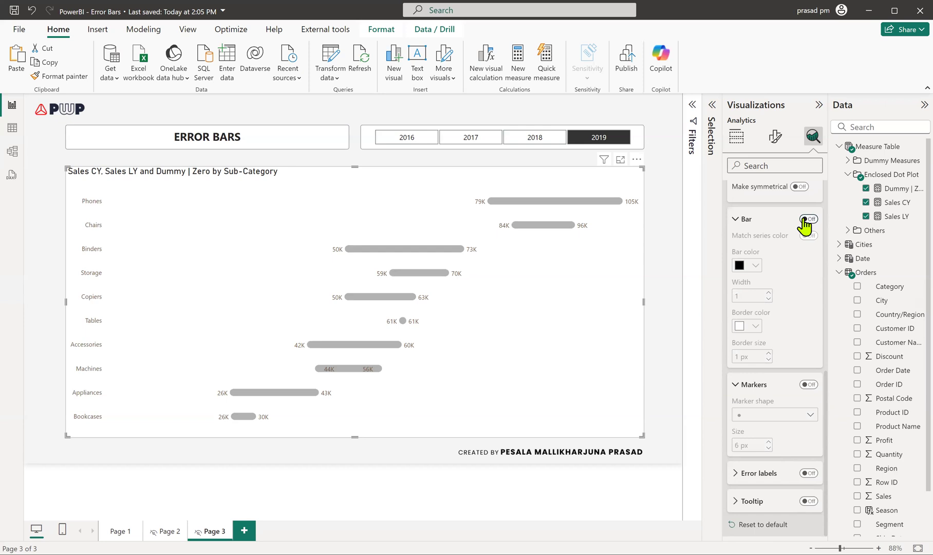
{"action": "left_click", "coordinate": [806, 220]}
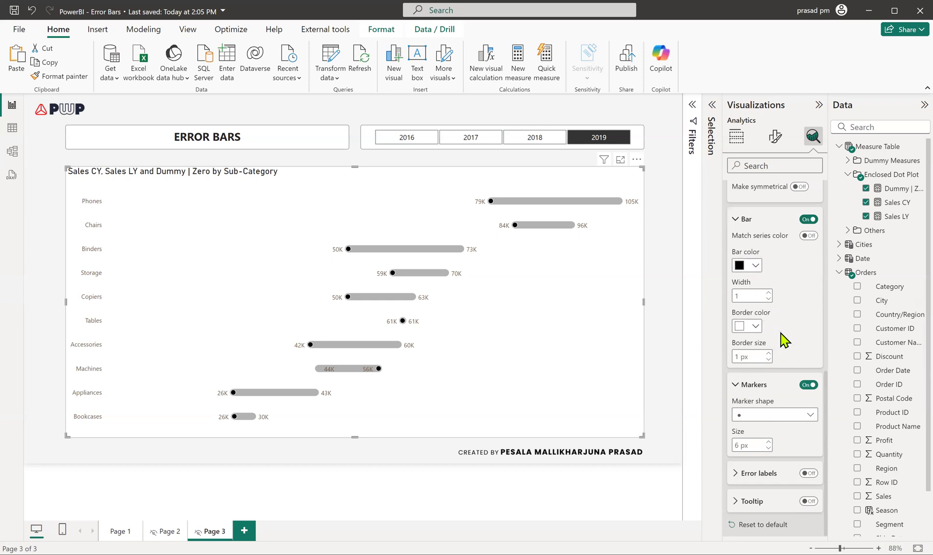
- Enable the error bars of the Dummy | Zero series and set both their upper and lower bounds to Sales CY
{"action": "scroll", "coordinate": [781, 339], "scroll_direction": "up", "scroll_amount": 3}
{"action": "scroll", "coordinate": [771, 251], "scroll_direction": "up", "scroll_amount": 3}
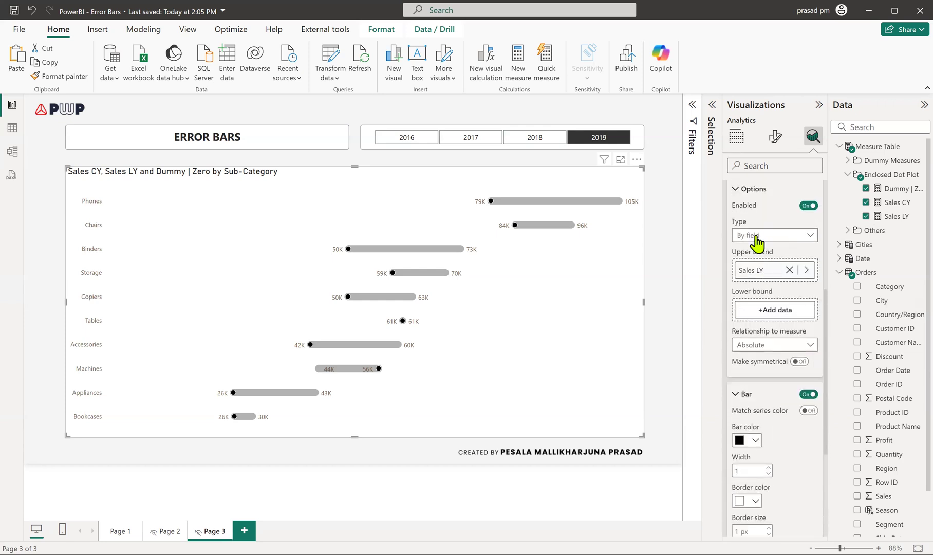
{"action": "scroll", "coordinate": [761, 239], "scroll_direction": "up", "scroll_amount": 2}
{"action": "left_click", "coordinate": [757, 276]}
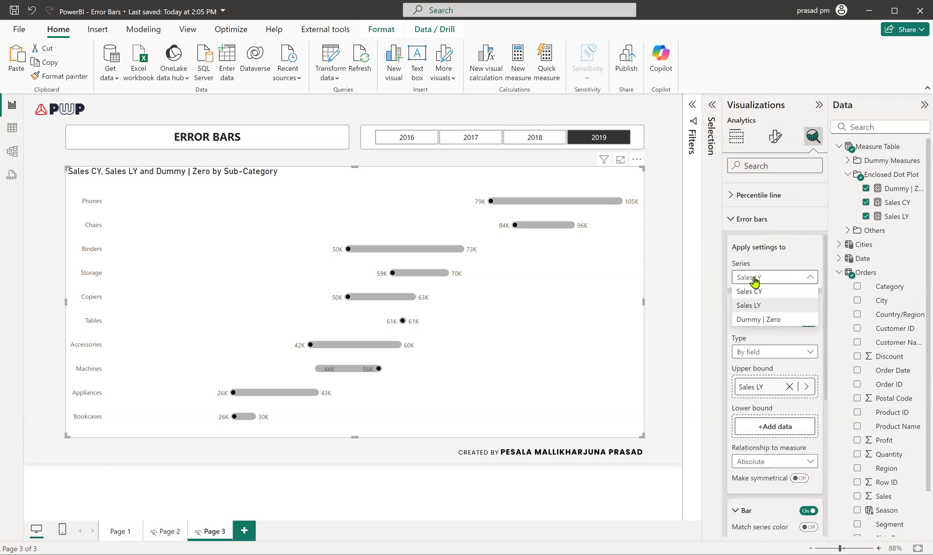
{"action": "left_click", "coordinate": [762, 326]}
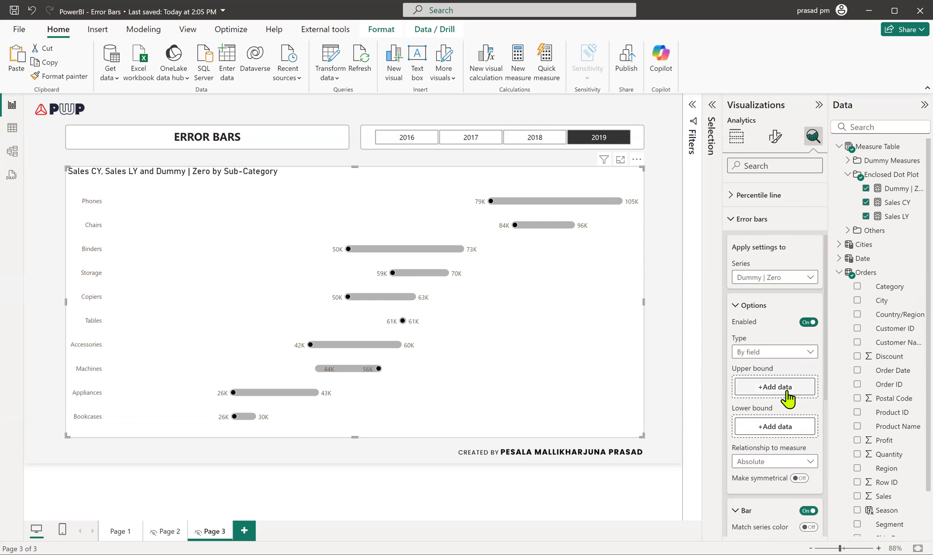
{"action": "scroll", "coordinate": [787, 394], "scroll_direction": "down", "scroll_amount": 2}
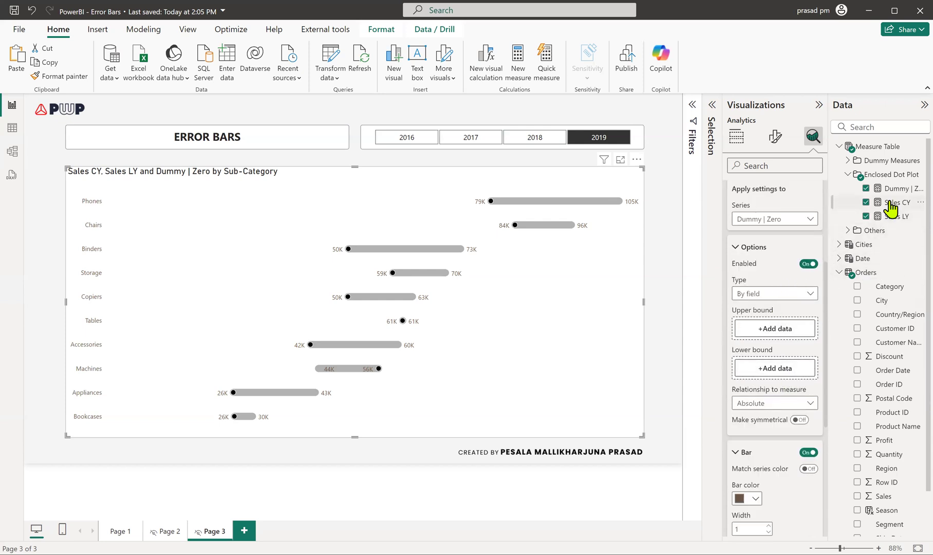
{"action": "left_click_drag", "start_coordinate": [891, 207], "coordinate": [776, 332]}
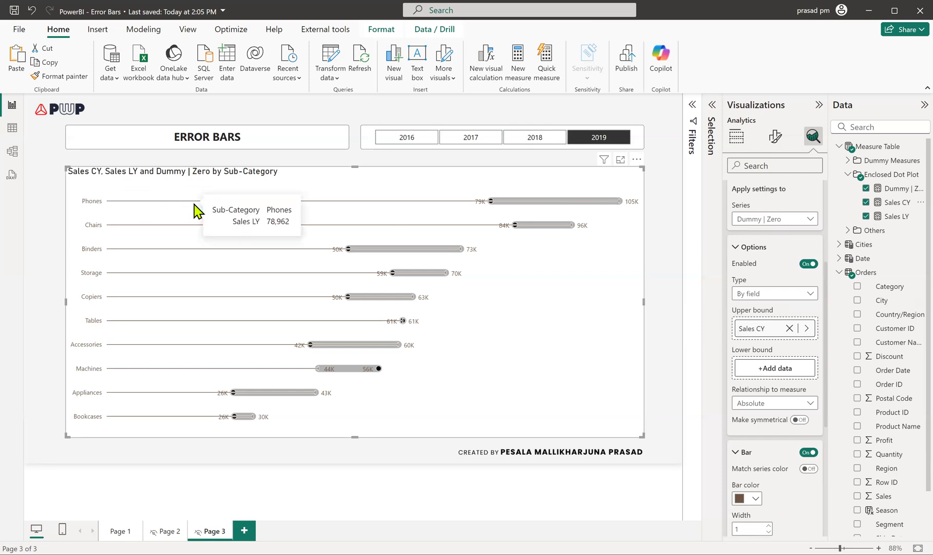
{"action": "mouse_move", "coordinate": [620, 202]}
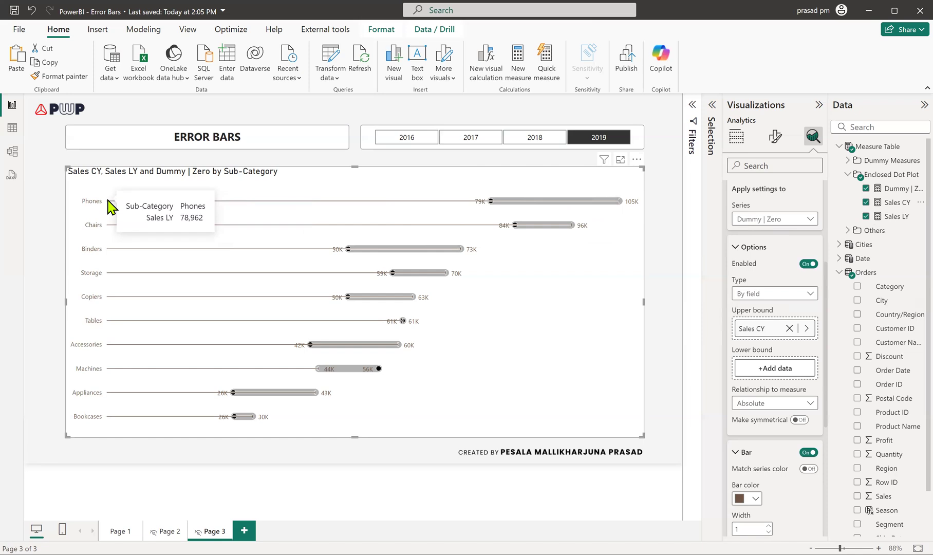
{"action": "mouse_move", "coordinate": [558, 208]}
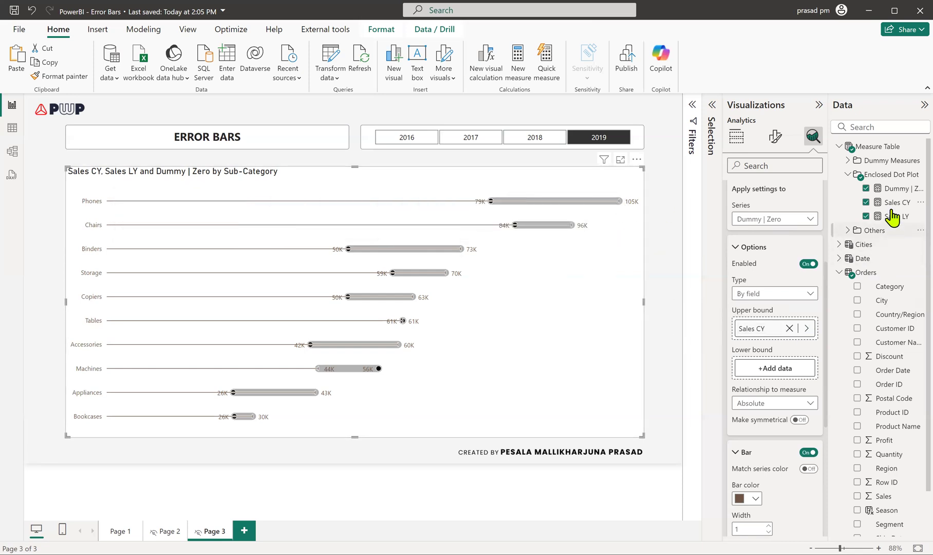
{"action": "left_click_drag", "start_coordinate": [884, 204], "coordinate": [769, 376]}
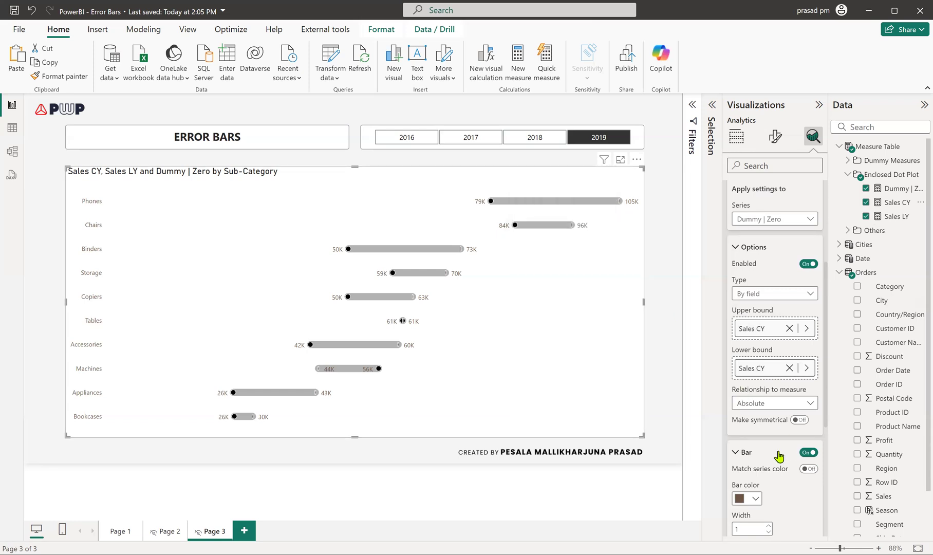
- Format the Dummy | Zero error bars with an orange bar color and circular 6 px markers
{"action": "scroll", "coordinate": [778, 455], "scroll_direction": "down", "scroll_amount": 3}
{"action": "left_click", "coordinate": [742, 323]}
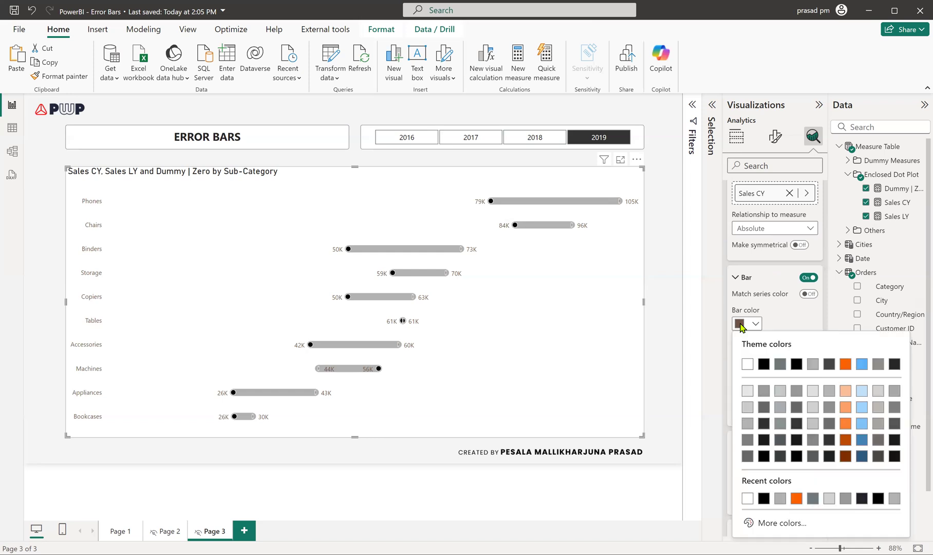
{"action": "left_click", "coordinate": [797, 499]}
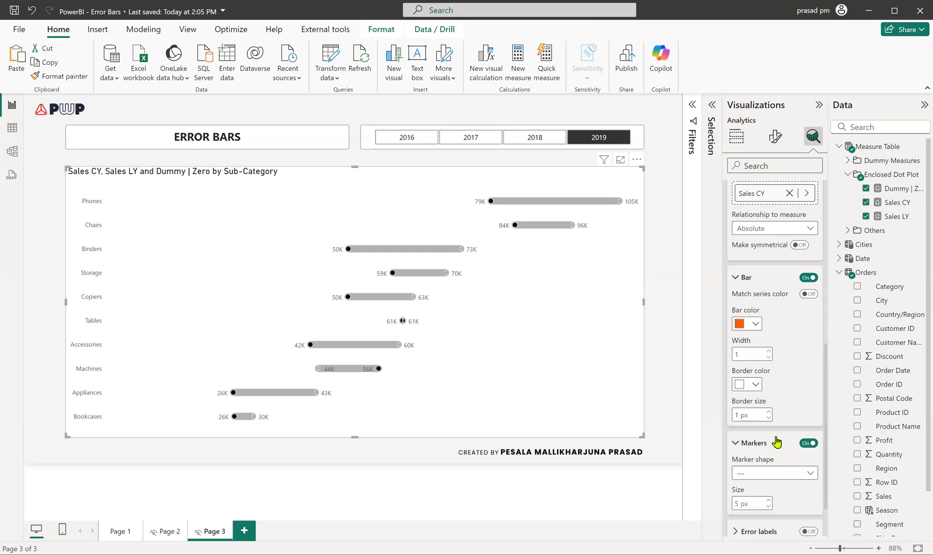
{"action": "scroll", "coordinate": [776, 401], "scroll_direction": "down", "scroll_amount": 1}
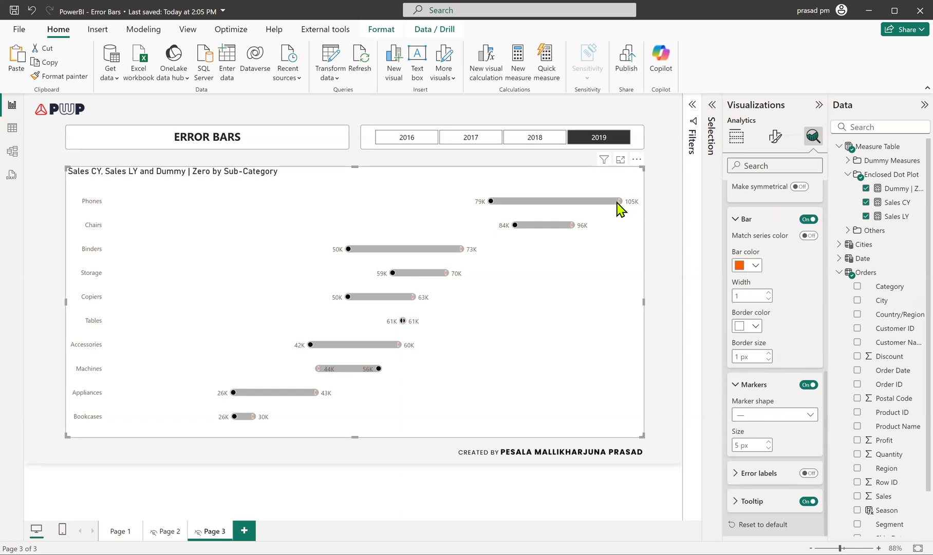
{"action": "mouse_move", "coordinate": [619, 201]}
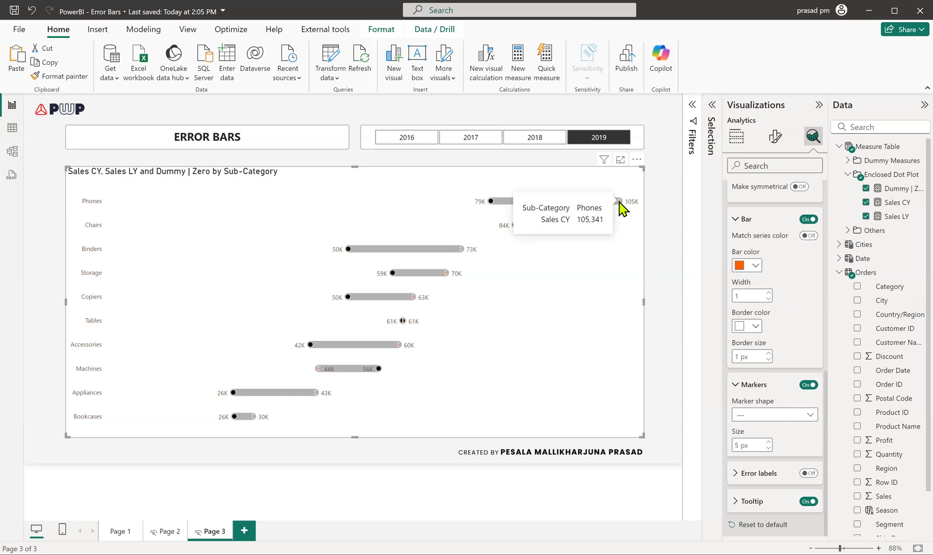
{"action": "left_click", "coordinate": [764, 416]}
{"action": "left_click", "coordinate": [741, 429]}
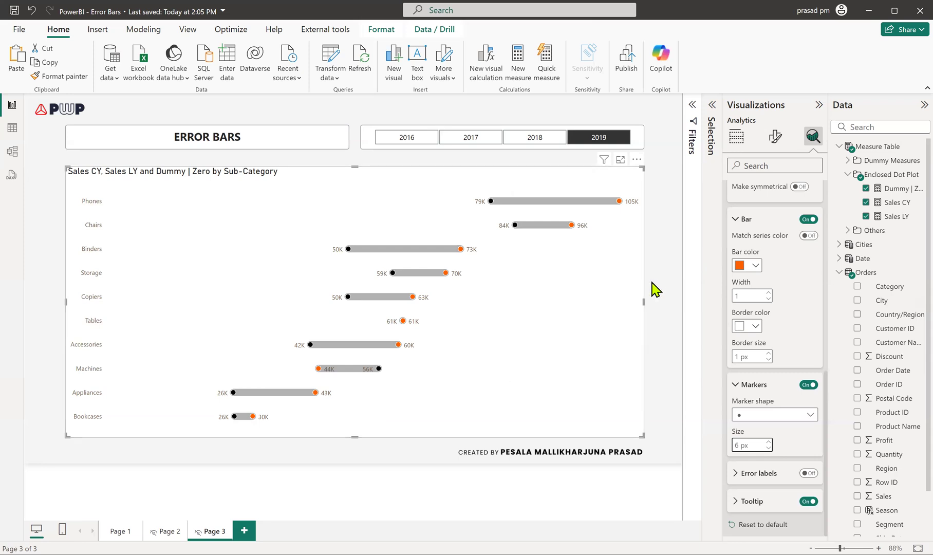
{"action": "left_click", "coordinate": [164, 532]}
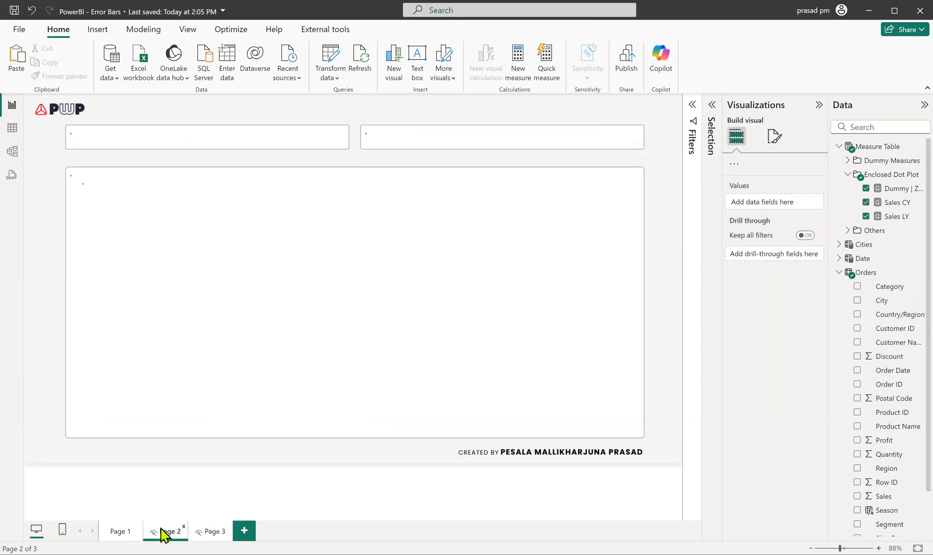
{"action": "left_click", "coordinate": [212, 531]}
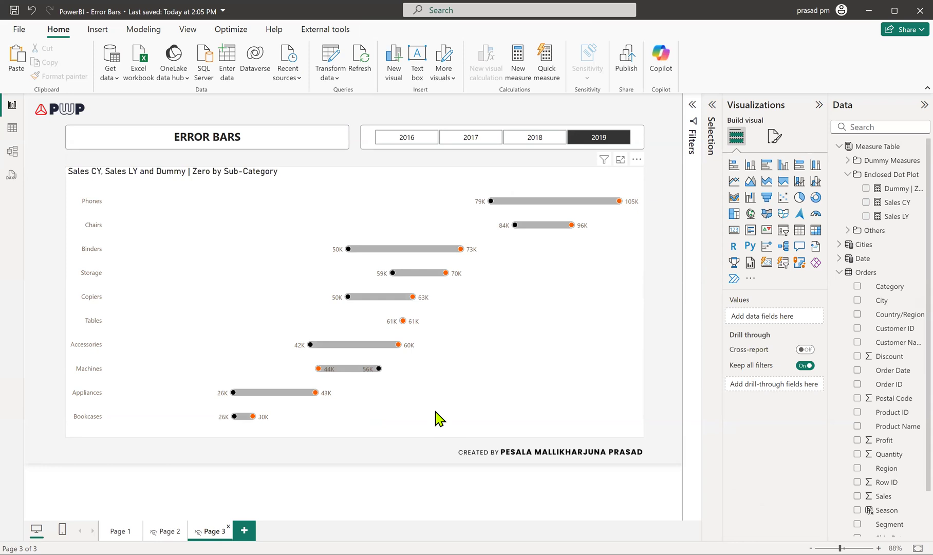
- Set both the bar color and the border color of the Sales CY error bars to white
{"action": "left_click", "coordinate": [593, 271]}
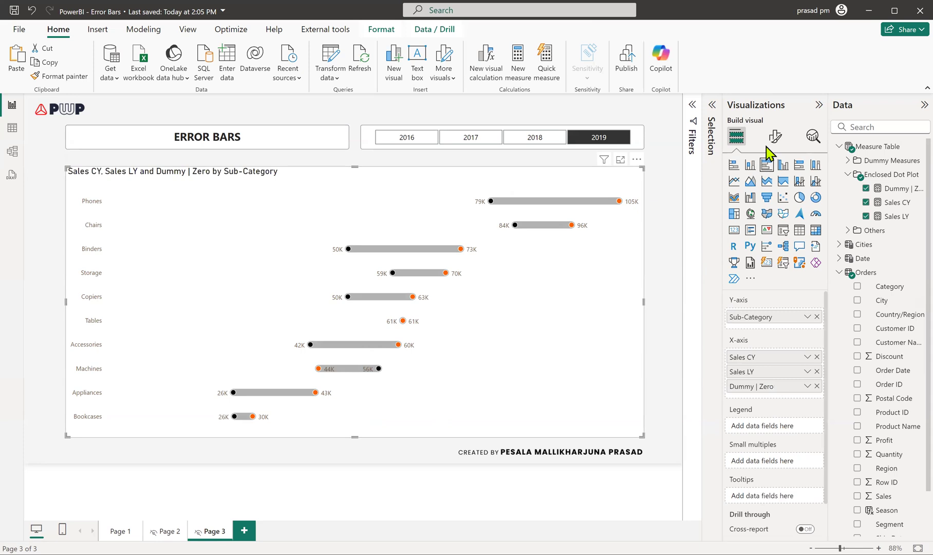
{"action": "left_click", "coordinate": [774, 137]}
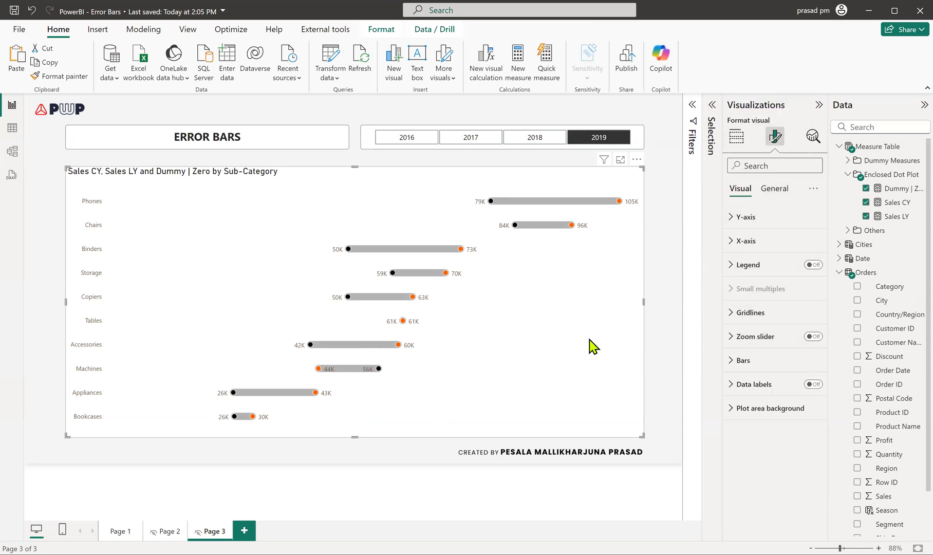
{"action": "left_click", "coordinate": [812, 136]}
{"action": "left_click", "coordinate": [727, 338]}
{"action": "scroll", "coordinate": [785, 329], "scroll_direction": "down", "scroll_amount": 5}
{"action": "left_click", "coordinate": [755, 188]}
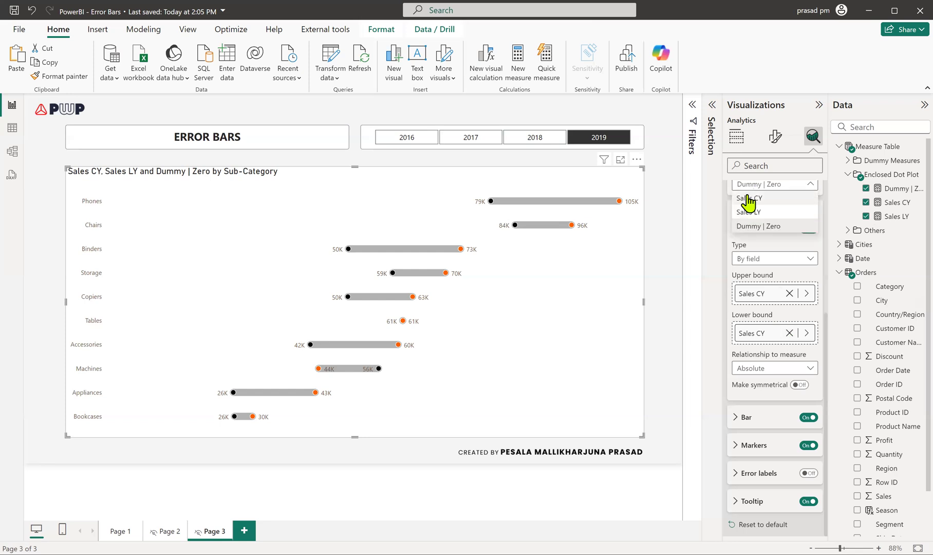
{"action": "left_click", "coordinate": [748, 198]}
{"action": "left_click", "coordinate": [744, 419]}
{"action": "scroll", "coordinate": [755, 411], "scroll_direction": "down", "scroll_amount": 3}
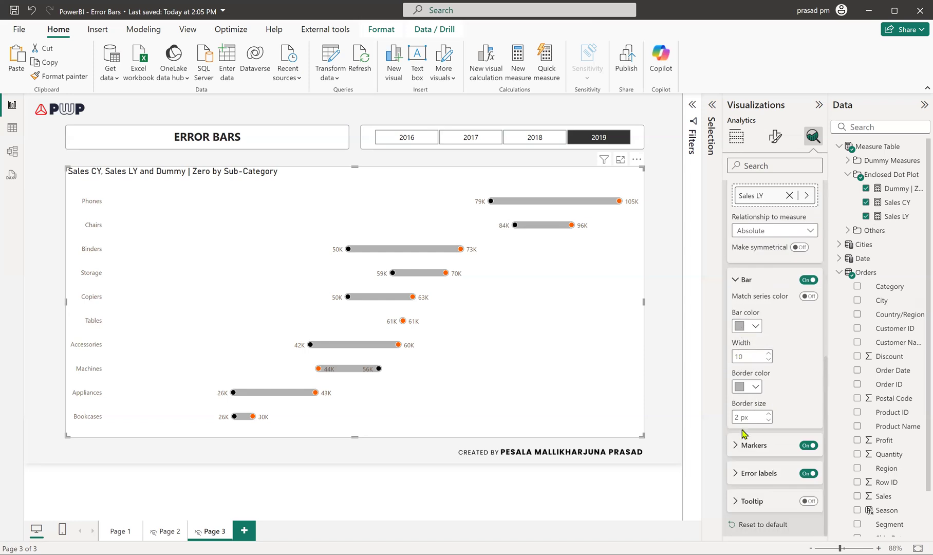
{"action": "left_click", "coordinate": [741, 331]}
{"action": "left_click", "coordinate": [748, 367]}
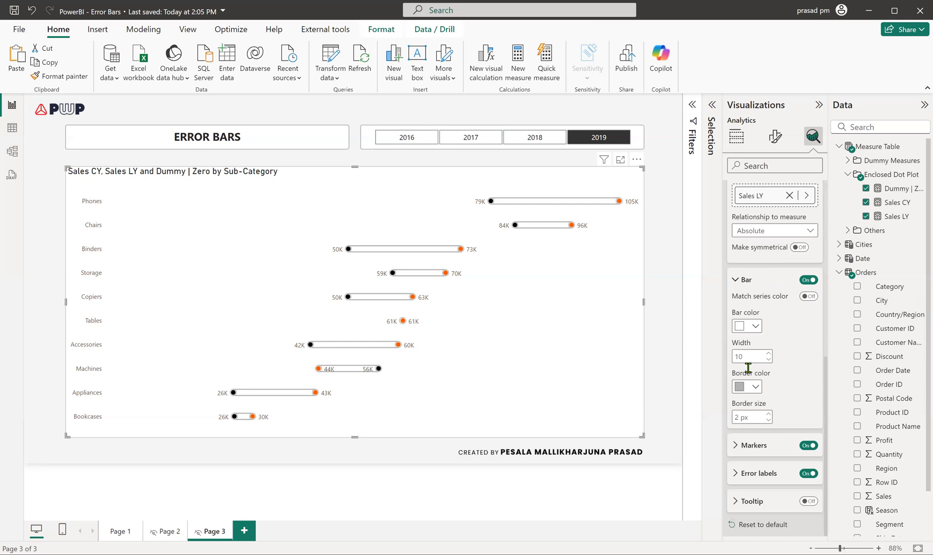
{"action": "left_click", "coordinate": [742, 388]}
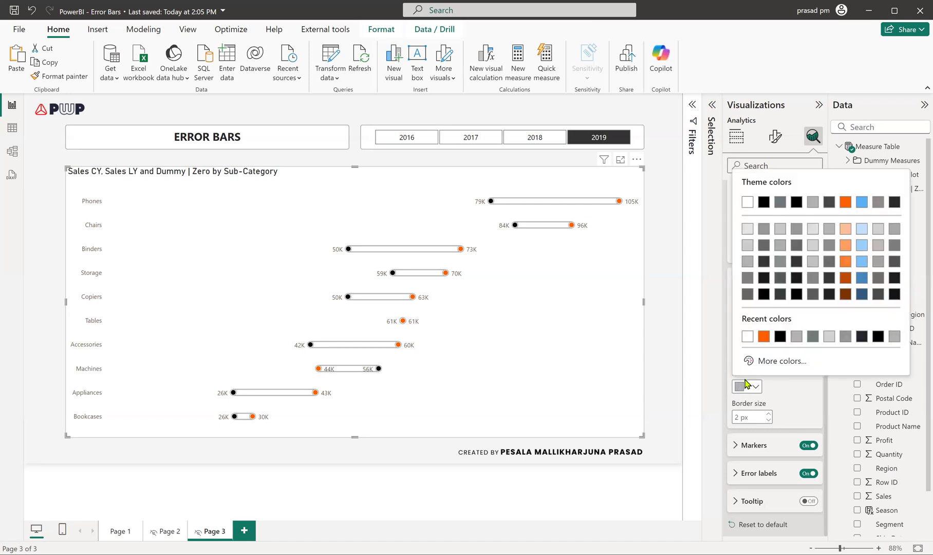
{"action": "left_click", "coordinate": [747, 333]}
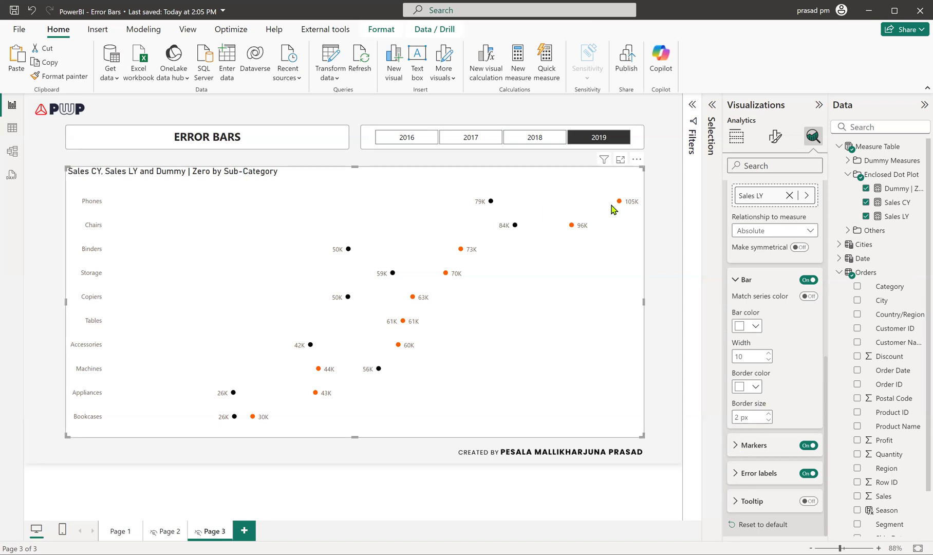
- Try a black bar color and a black border color on the Sales CY error bars
{"action": "mouse_move", "coordinate": [612, 208]}
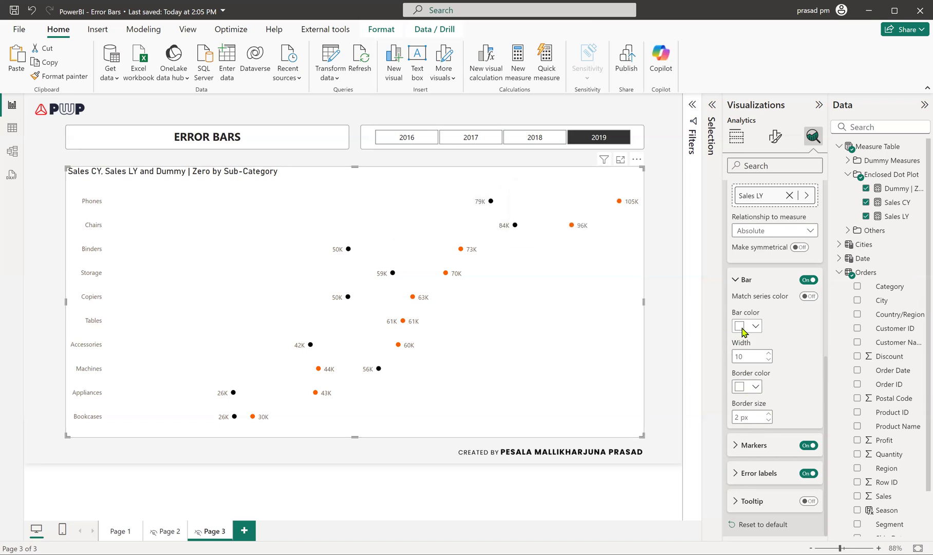
{"action": "left_click", "coordinate": [741, 332]}
{"action": "left_click", "coordinate": [744, 365]}
{"action": "left_click", "coordinate": [738, 328]}
{"action": "left_click", "coordinate": [765, 461]}
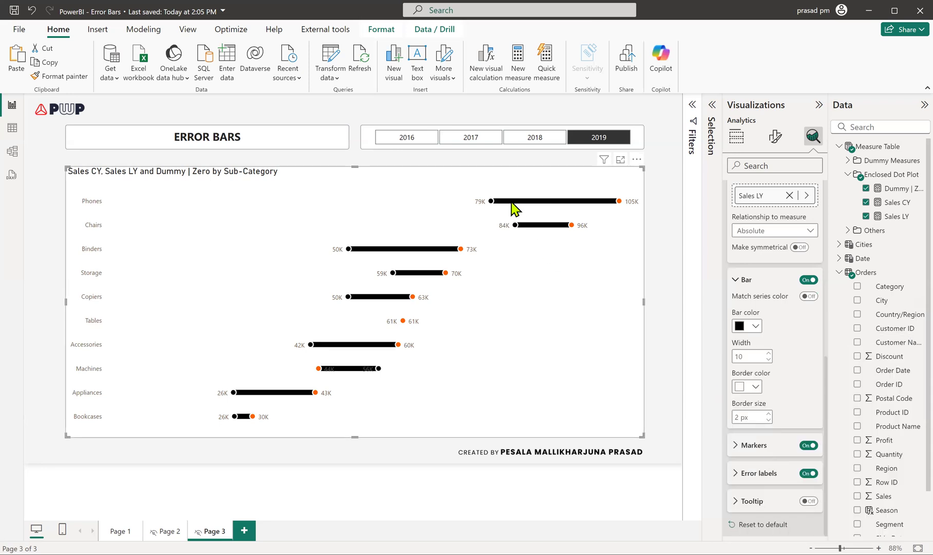
{"action": "left_click", "coordinate": [741, 387]}
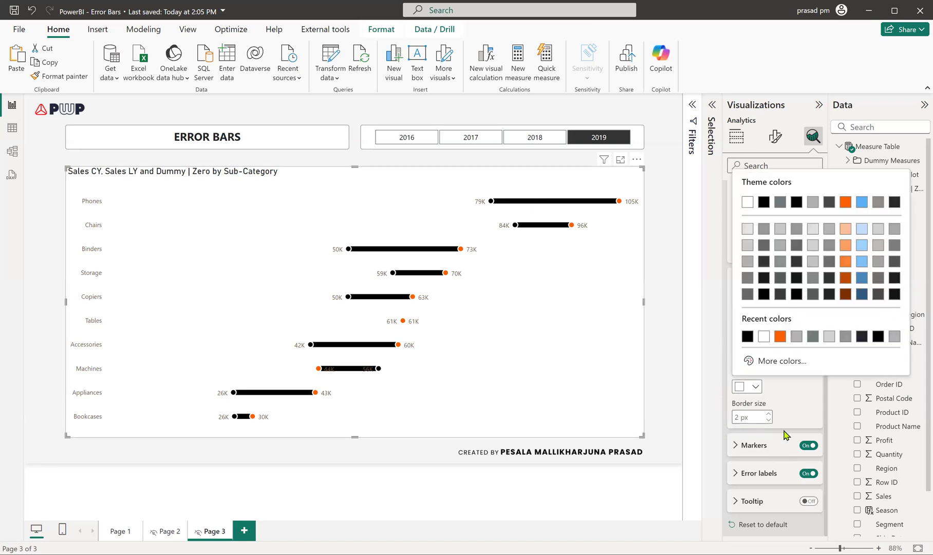
{"action": "left_click", "coordinate": [746, 337]}
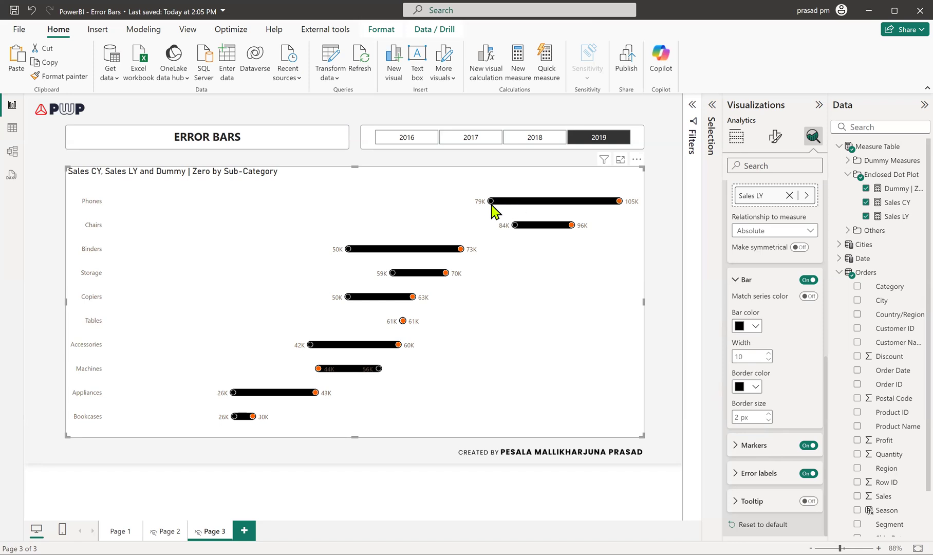
{"action": "mouse_move", "coordinate": [492, 202]}
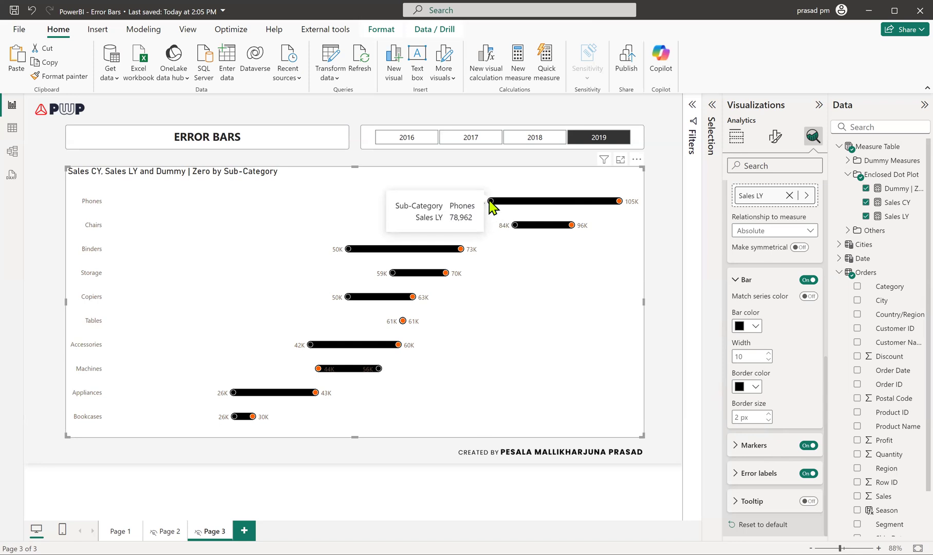
- Restore the Sales CY error bars' bar and border colors to white, and check the effect of switching their bar off and back on
{"action": "left_click", "coordinate": [742, 327]}
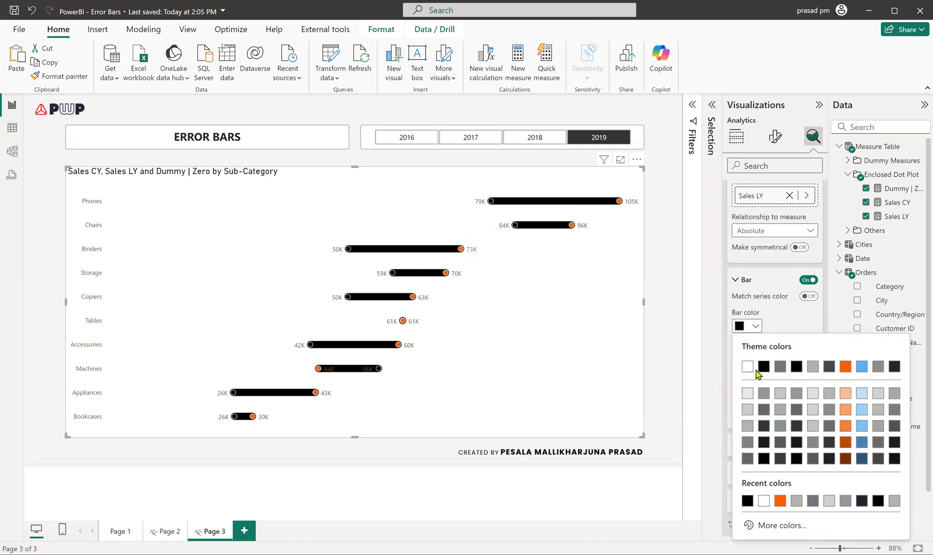
{"action": "left_click", "coordinate": [748, 366]}
{"action": "left_click", "coordinate": [740, 389]}
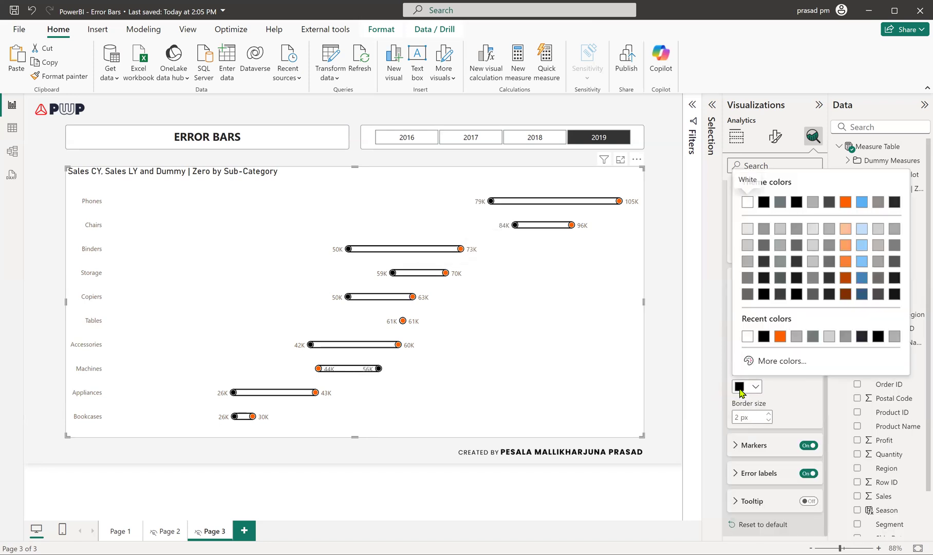
{"action": "left_click", "coordinate": [747, 337]}
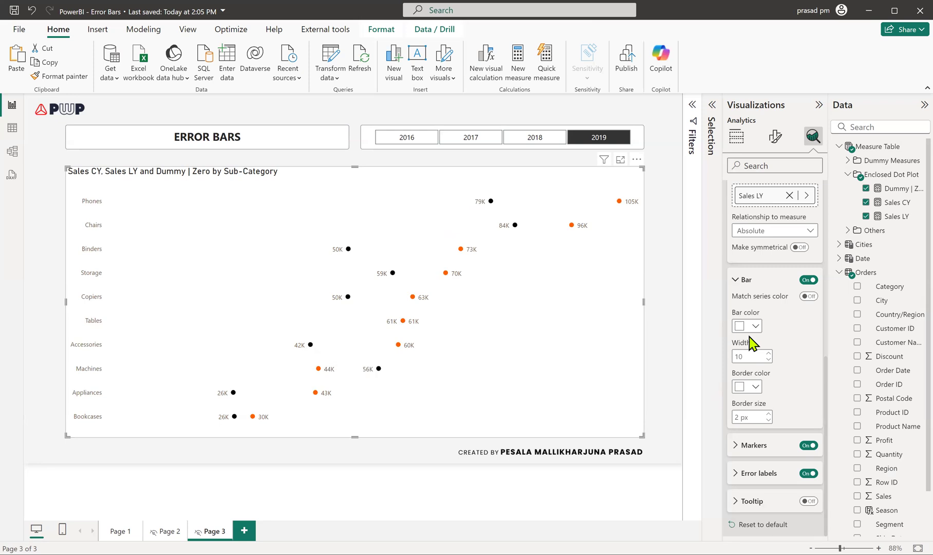
{"action": "left_click", "coordinate": [807, 280]}
{"action": "left_click", "coordinate": [807, 279]}
- Give the Sales LY error bars a black border color and enlarge their markers to 10 px
{"action": "scroll", "coordinate": [772, 287], "scroll_direction": "up", "scroll_amount": 4}
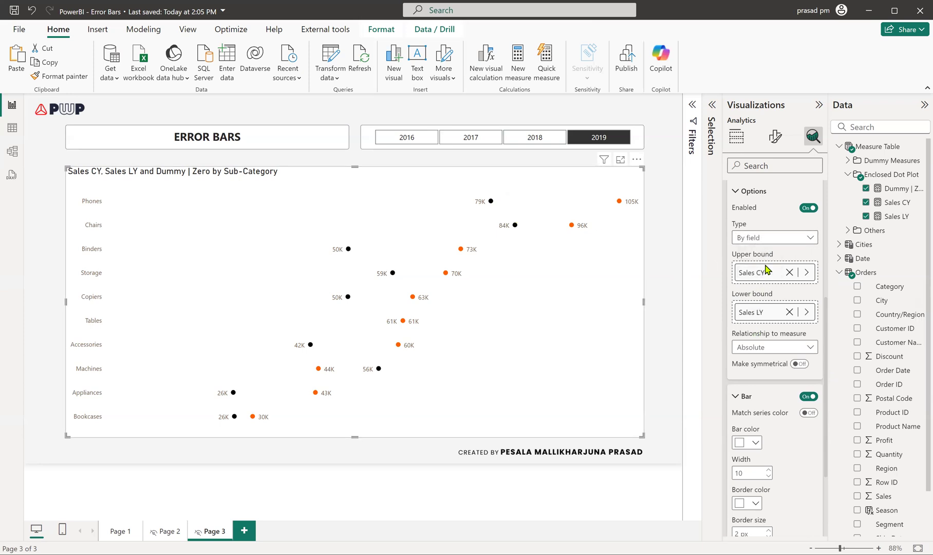
{"action": "scroll", "coordinate": [760, 236], "scroll_direction": "up", "scroll_amount": 4}
{"action": "left_click", "coordinate": [758, 280]}
{"action": "left_click", "coordinate": [782, 320]}
{"action": "scroll", "coordinate": [782, 350], "scroll_direction": "down", "scroll_amount": 6}
{"action": "left_click", "coordinate": [746, 446]}
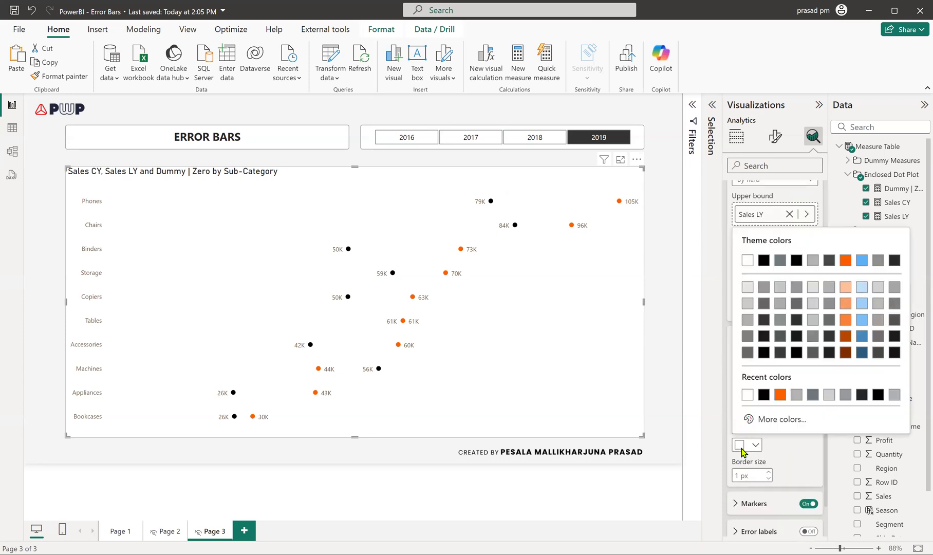
{"action": "left_click", "coordinate": [762, 394]}
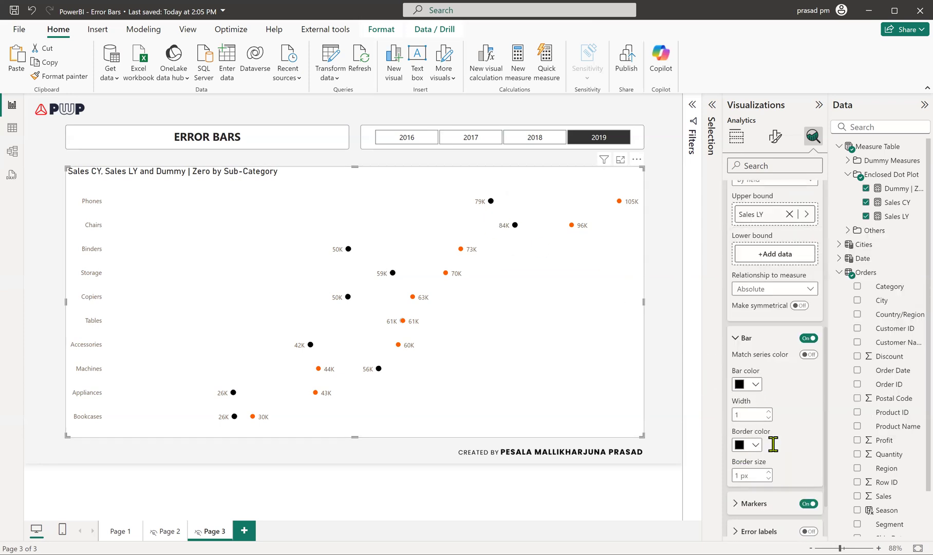
{"action": "left_click", "coordinate": [749, 504]}
{"action": "scroll", "coordinate": [774, 445], "scroll_direction": "down", "scroll_amount": 4}
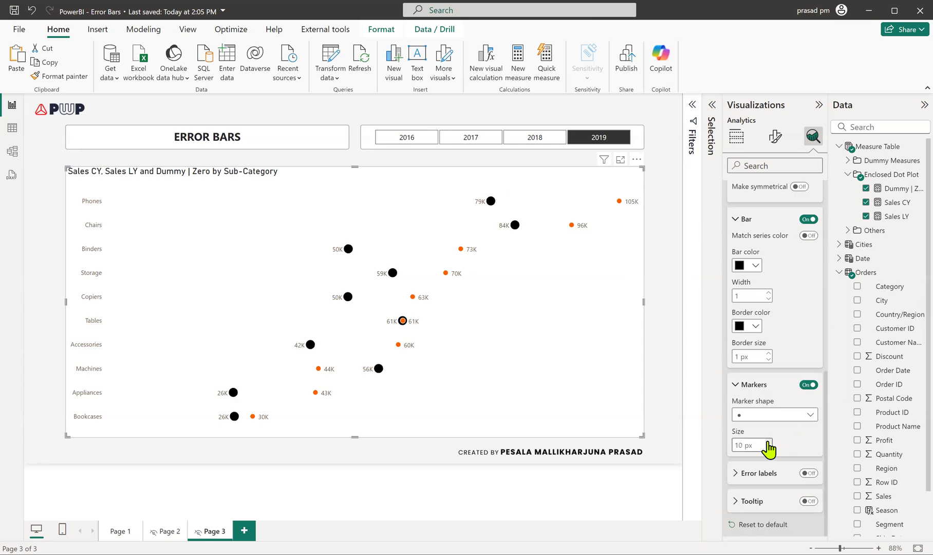
- Give the Dummy | Zero error bars an orange border color and enlarge their markers to 10 px
{"action": "scroll", "coordinate": [786, 354], "scroll_direction": "up", "scroll_amount": 6}
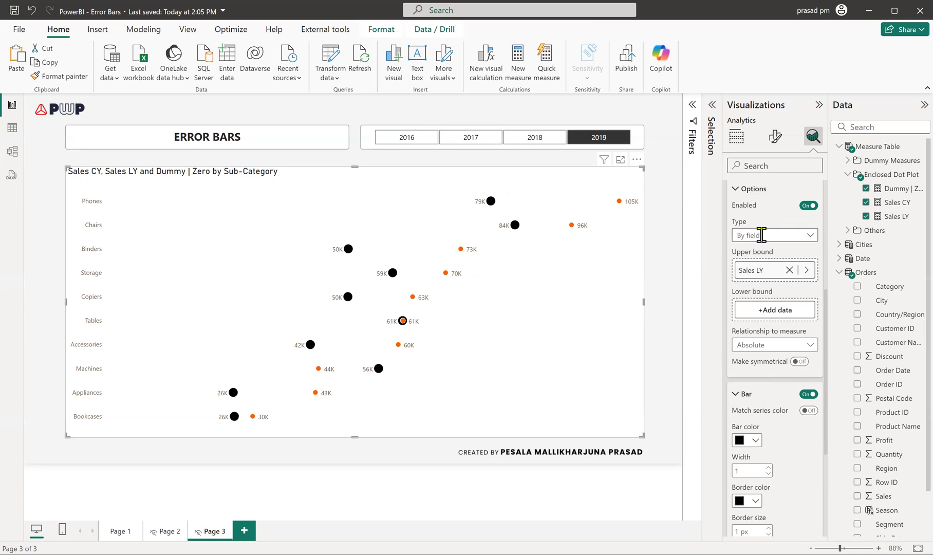
{"action": "scroll", "coordinate": [761, 234], "scroll_direction": "up", "scroll_amount": 4}
{"action": "left_click", "coordinate": [762, 277]}
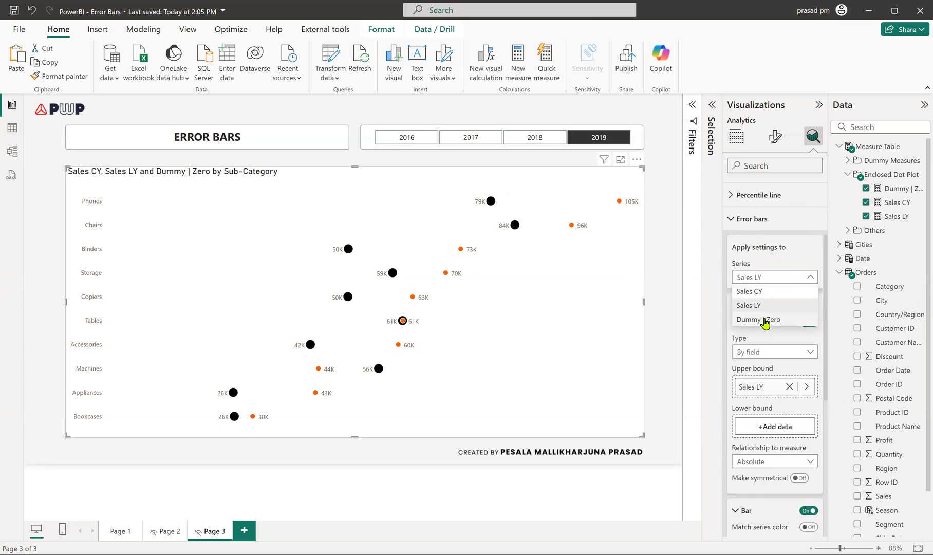
{"action": "left_click", "coordinate": [766, 320]}
{"action": "scroll", "coordinate": [775, 334], "scroll_direction": "down", "scroll_amount": 10}
{"action": "left_click", "coordinate": [746, 326]}
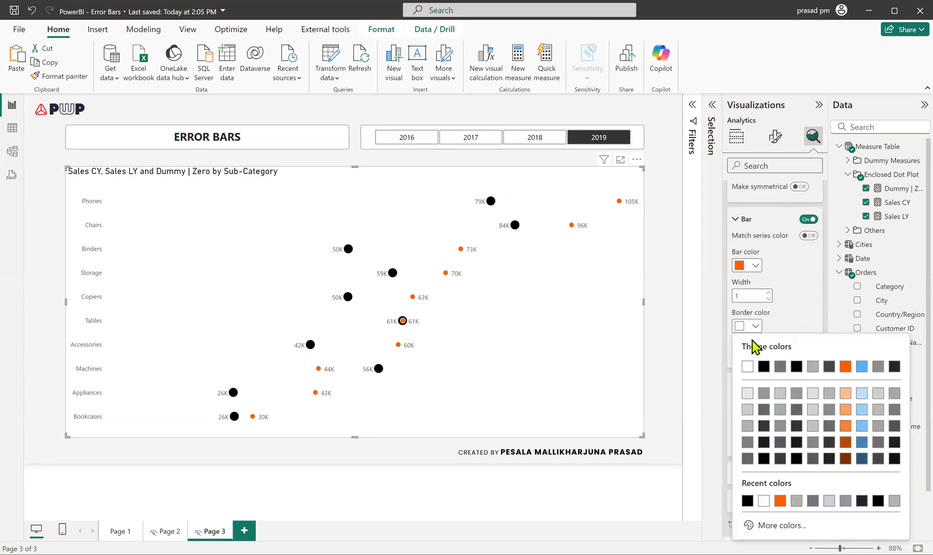
{"action": "left_click", "coordinate": [780, 501]}
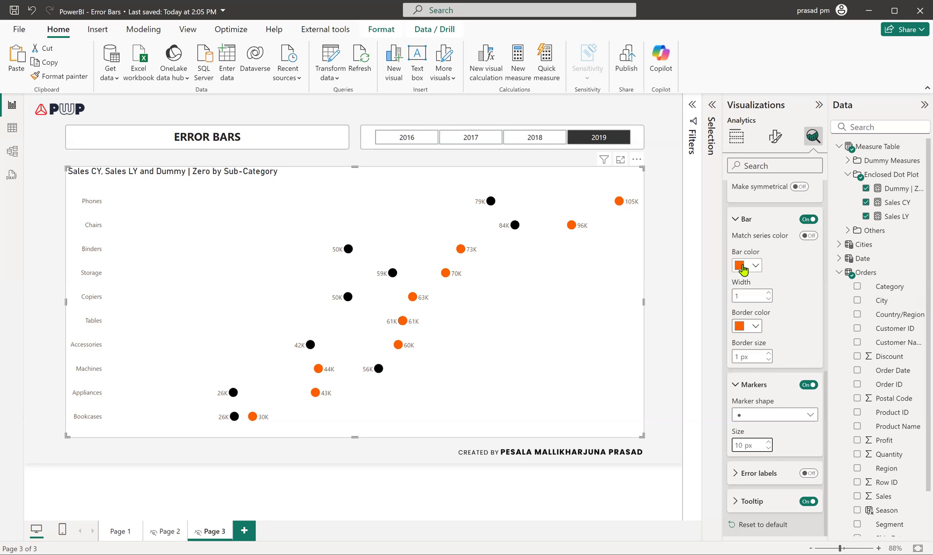
- Change both the bar color and the border color of the Dummy | Zero error bars to black
{"action": "left_click", "coordinate": [743, 267]}
{"action": "left_click", "coordinate": [764, 441]}
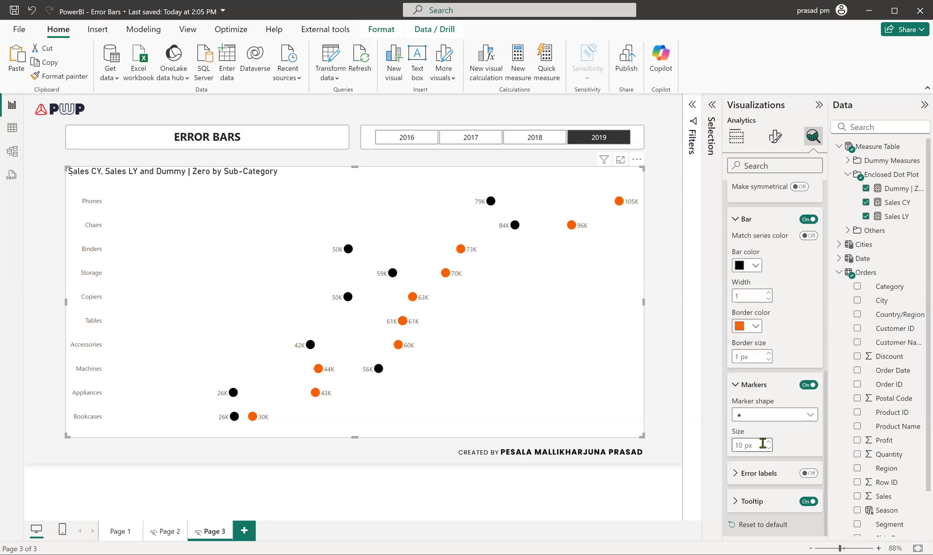
{"action": "left_click", "coordinate": [739, 327]}
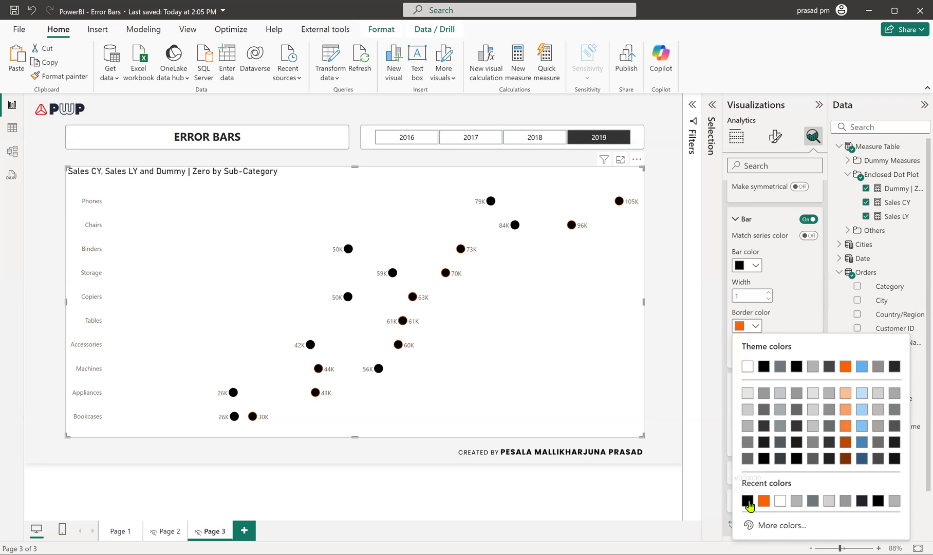
{"action": "left_click", "coordinate": [747, 500]}
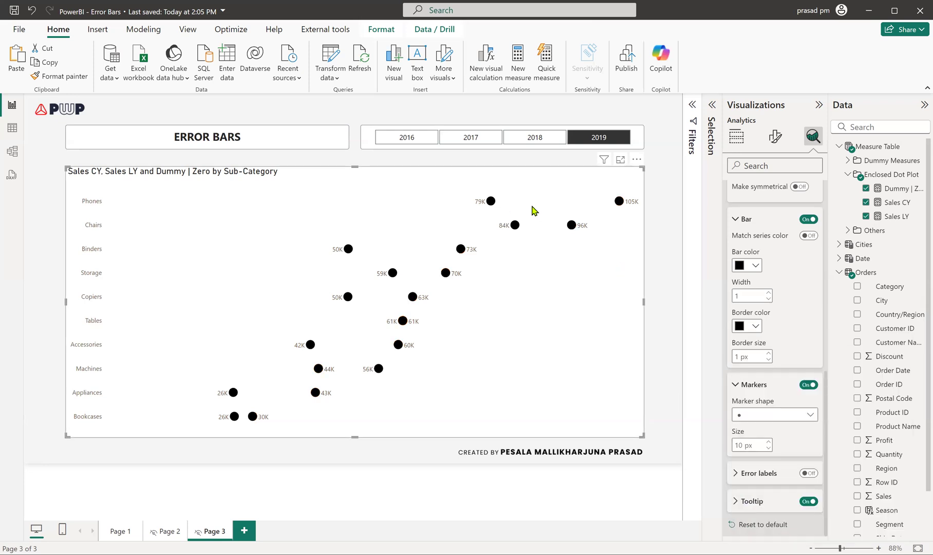
- Format the Sales CY error bars with a black bar of width 2 and a black 1 px border
{"action": "scroll", "coordinate": [807, 303], "scroll_direction": "up", "scroll_amount": 5}
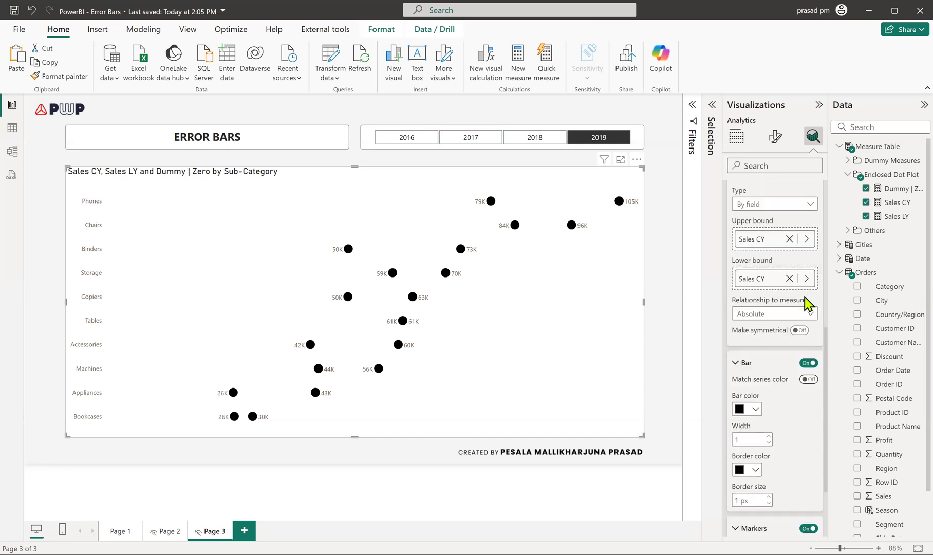
{"action": "left_click", "coordinate": [762, 281]}
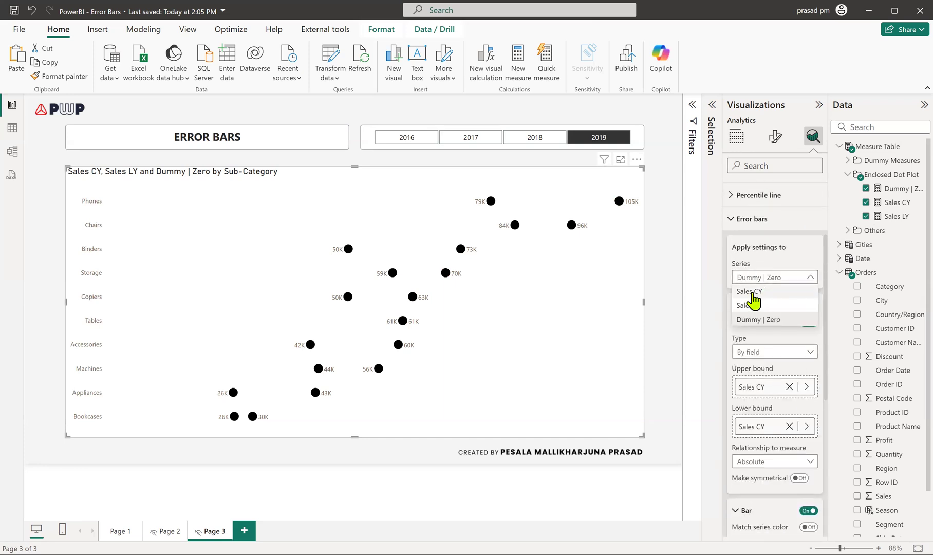
{"action": "left_click", "coordinate": [754, 292]}
{"action": "scroll", "coordinate": [787, 299], "scroll_direction": "down", "scroll_amount": 3}
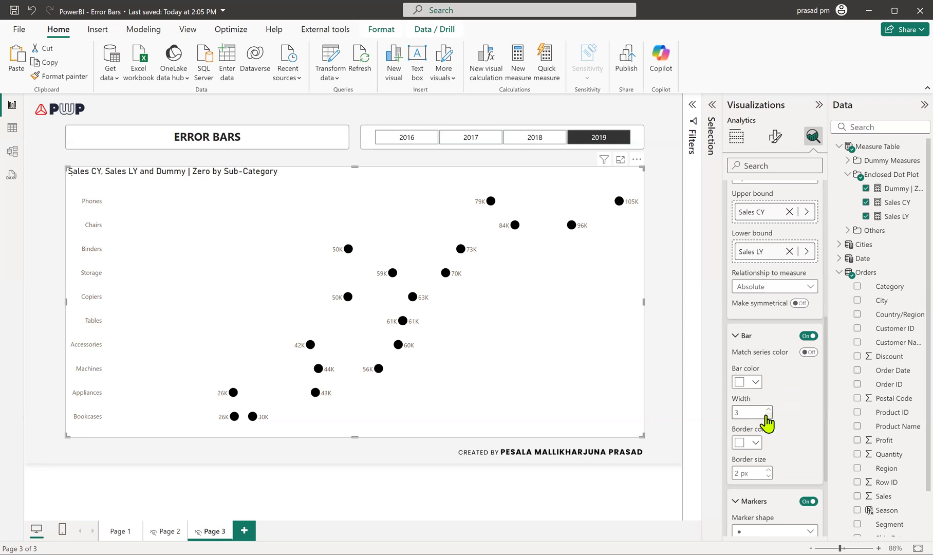
{"action": "left_click", "coordinate": [755, 382]}
{"action": "left_click", "coordinate": [747, 332]}
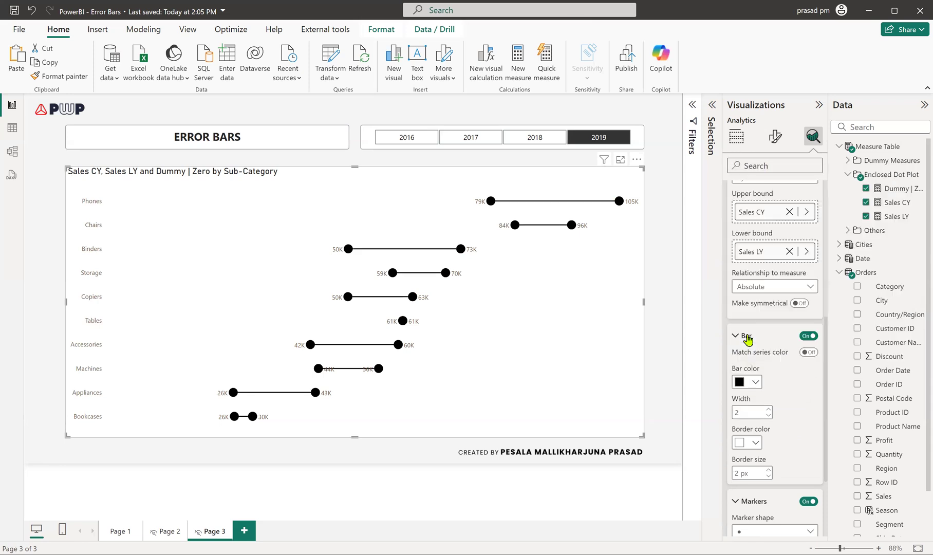
{"action": "left_click", "coordinate": [745, 443]}
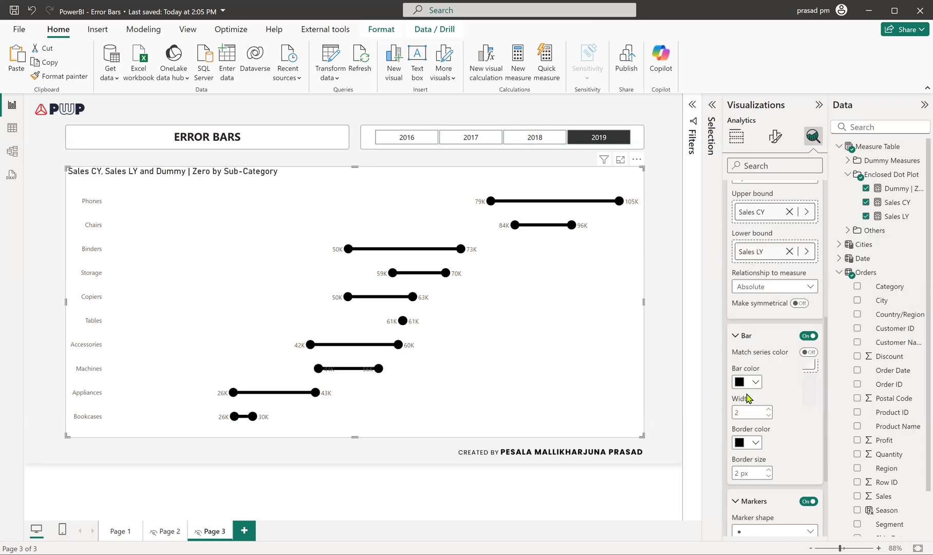
{"action": "left_click", "coordinate": [769, 476]}
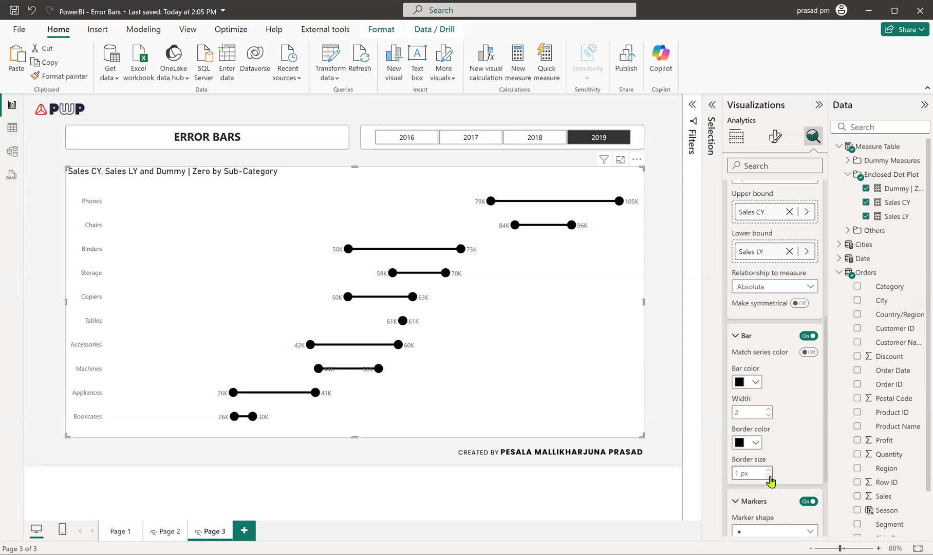
- Replace the chart's title text with "Dumbell chart"
{"action": "left_click", "coordinate": [775, 138]}
{"action": "left_click", "coordinate": [774, 188]}
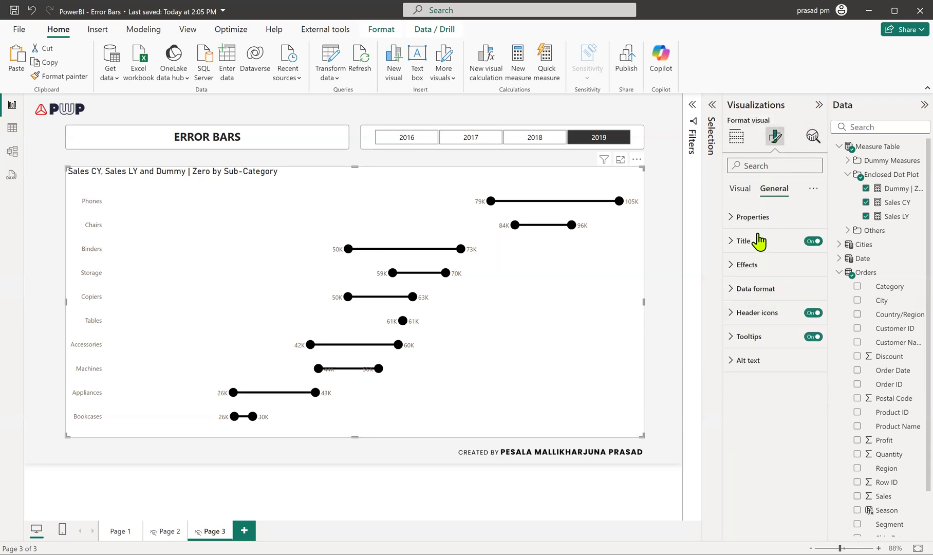
{"action": "left_click", "coordinate": [731, 241]}
{"action": "left_click", "coordinate": [781, 300]}
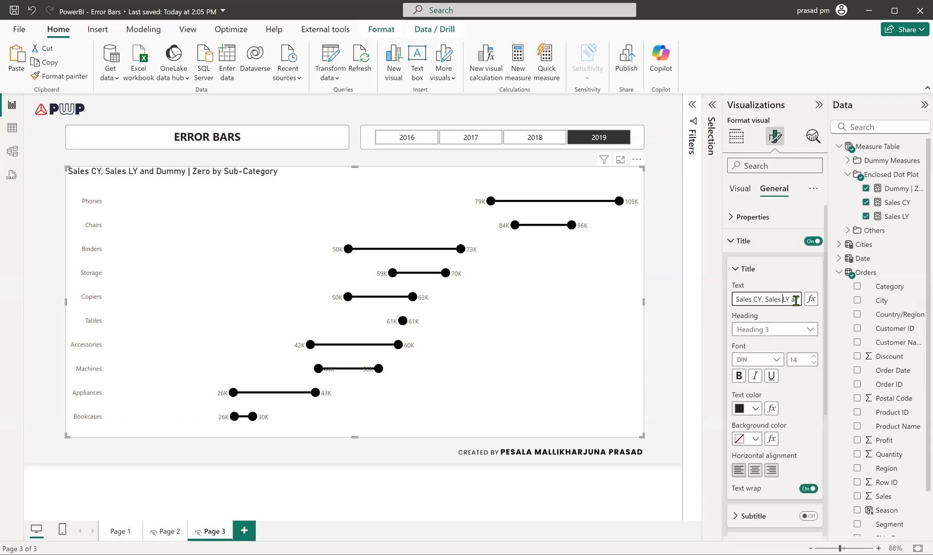
{"action": "key", "text": "ctrl+a"}
{"action": "key", "text": "Right"}
{"action": "key", "text": "Right"}
{"action": "key", "text": "Right"}
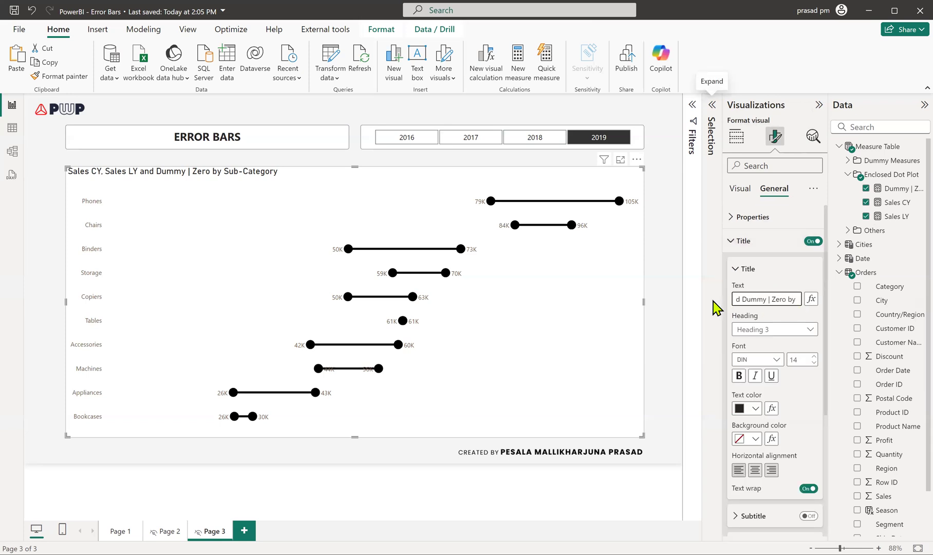
{"action": "key", "text": "BackSpace"}
{"action": "key", "text": "BackSpace"}
{"action": "key", "text": "BackSpace"}
{"action": "key", "text": "BackSpace"}
{"action": "key", "text": "BackSpace"}
{"action": "key", "text": "BackSpace"}
{"action": "key", "text": "BackSpace"}
{"action": "key", "text": "BackSpace"}
{"action": "key", "text": "BackSpace"}
{"action": "key", "text": "BackSpace"}
{"action": "key", "text": "BackSpace"}
{"action": "key", "text": "BackSpace"}
{"action": "key", "text": "BackSpace"}
{"action": "key", "text": "BackSpace"}
{"action": "key", "text": "BackSpace"}
{"action": "key", "text": "BackSpace"}
{"action": "key", "text": "BackSpace"}
{"action": "key", "text": "BackSpace"}
{"action": "key", "text": "BackSpace"}
{"action": "key", "text": "BackSpace"}
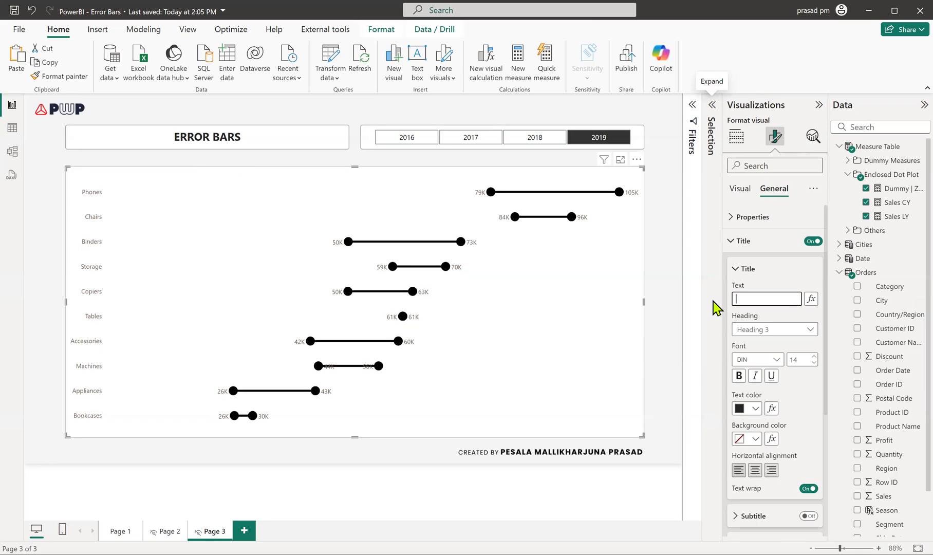
{"action": "type", "text": "Dumbell chart"}
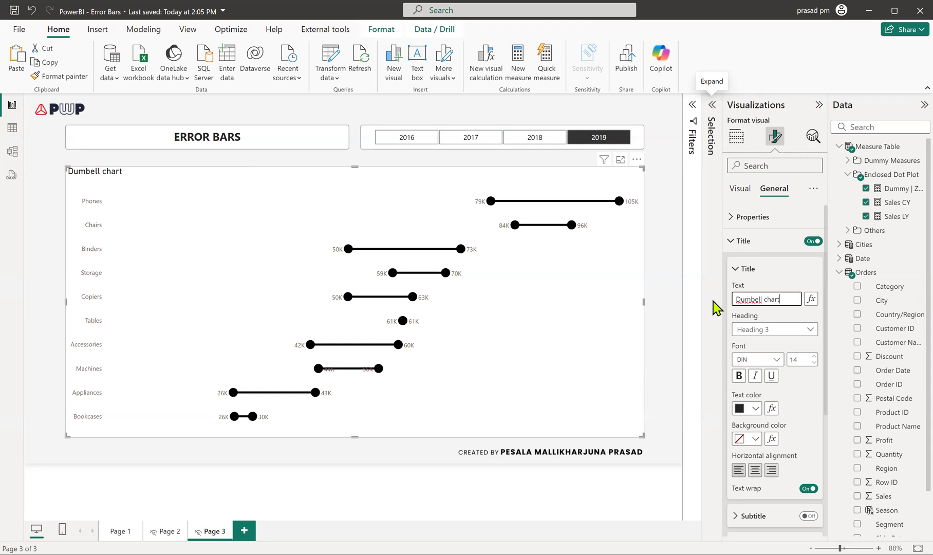
- Reword the chart title to "enclosed dot plat"
{"action": "right_click", "coordinate": [749, 296]}
{"action": "left_click", "coordinate": [760, 299]}
{"action": "left_click_drag", "start_coordinate": [763, 299], "coordinate": [732, 296]}
{"action": "key", "text": "BackSpace"}
{"action": "type", "text": "enclos"}
{"action": "type", "text": "ed dot"}
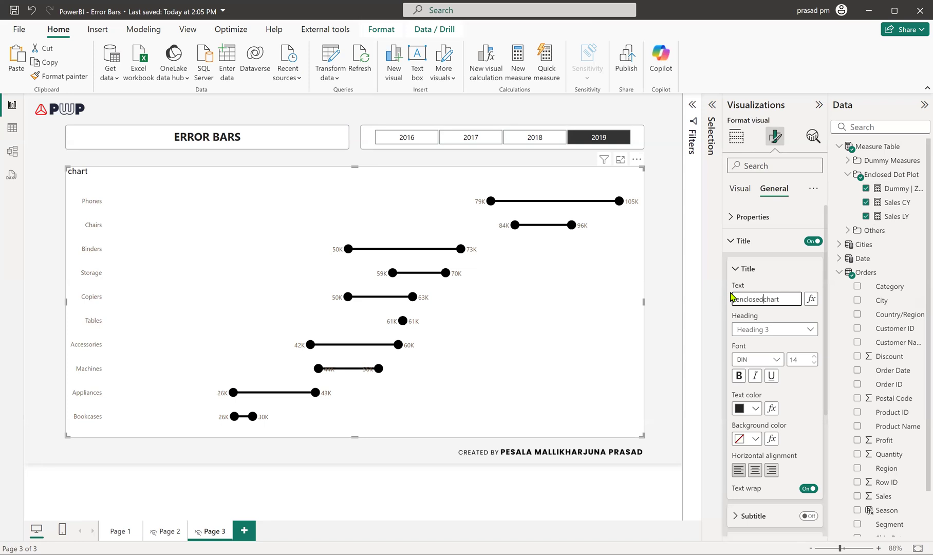
{"action": "type", "text": " plat"}
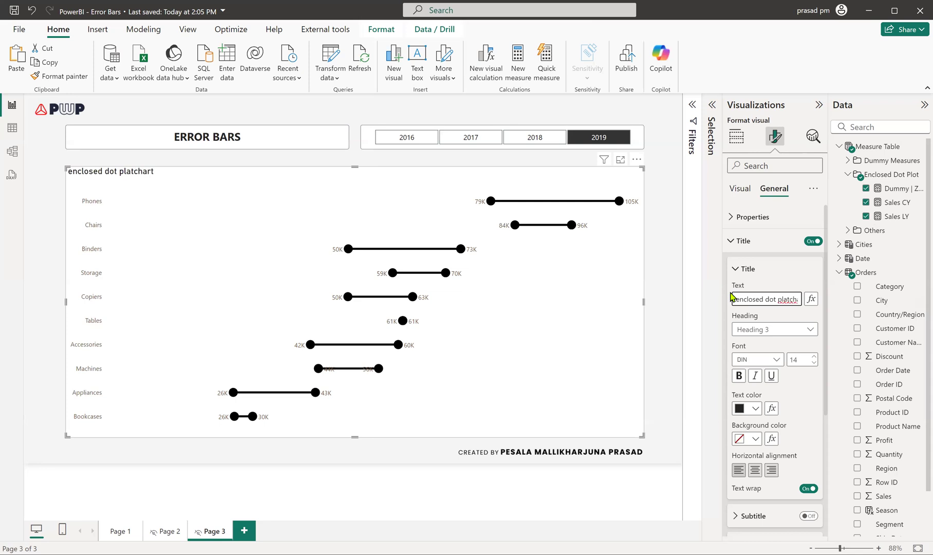
{"action": "key", "text": "Delete"}
{"action": "key", "text": "Delete"}
{"action": "key", "text": "Delete"}
{"action": "key", "text": "Delete"}
{"action": "key", "text": "Delete"}
- Replace the chart's title text with "Error bar version 1"
{"action": "key", "text": "ctrl+a"}
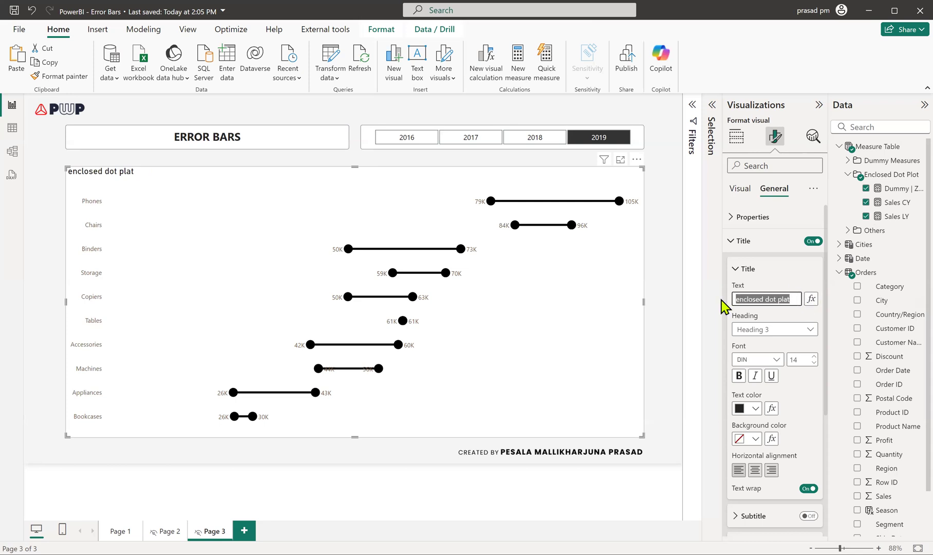
{"action": "left_click", "coordinate": [766, 299]}
{"action": "key", "text": "ctrl+a"}
{"action": "type", "text": "Eror b"}
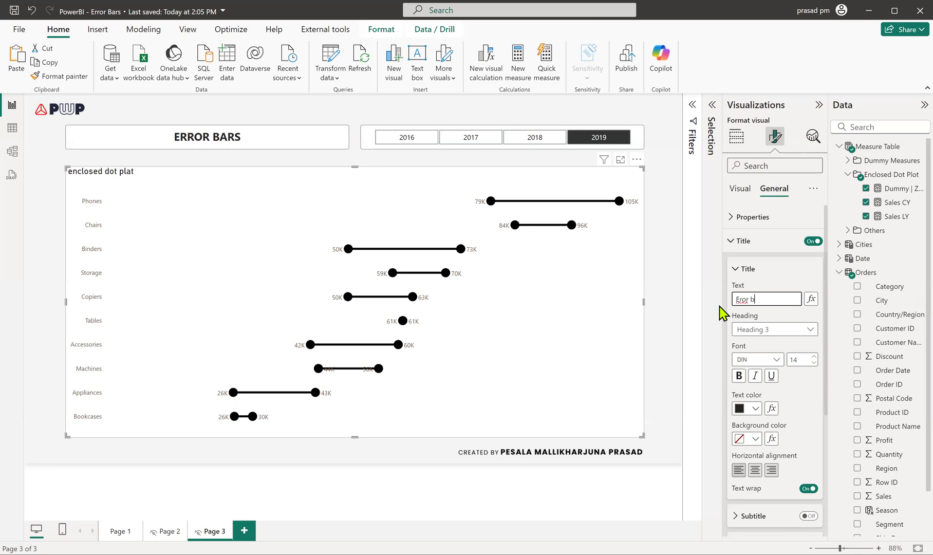
{"action": "type", "text": "ar vesion 1"}
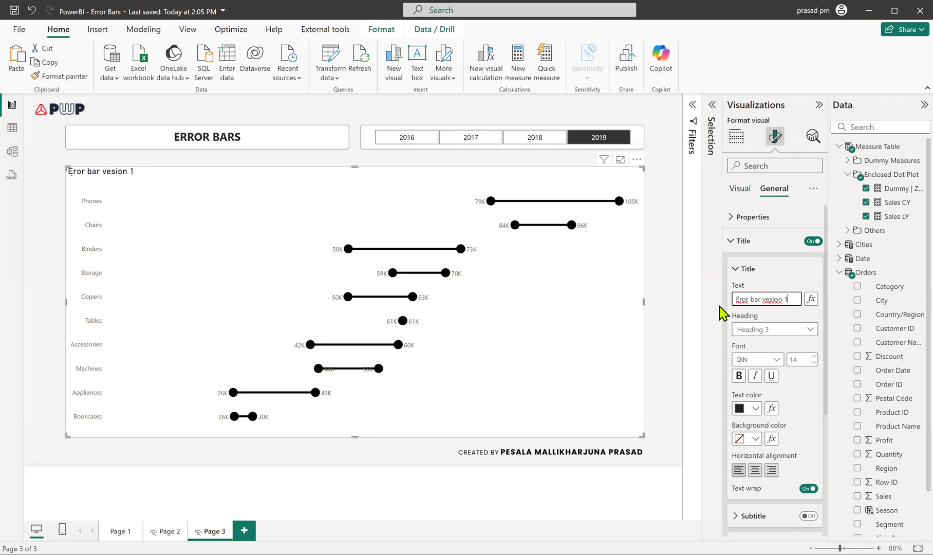
{"action": "left_click", "coordinate": [740, 300]}
{"action": "type", "text": "r"}
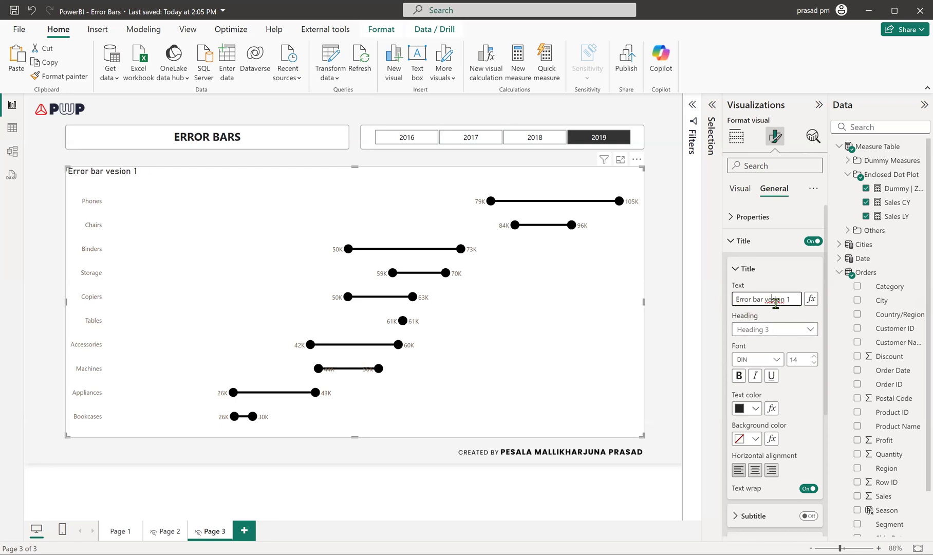
{"action": "left_click", "coordinate": [775, 302]}
{"action": "type", "text": "r"}
{"action": "key", "text": "Return"}
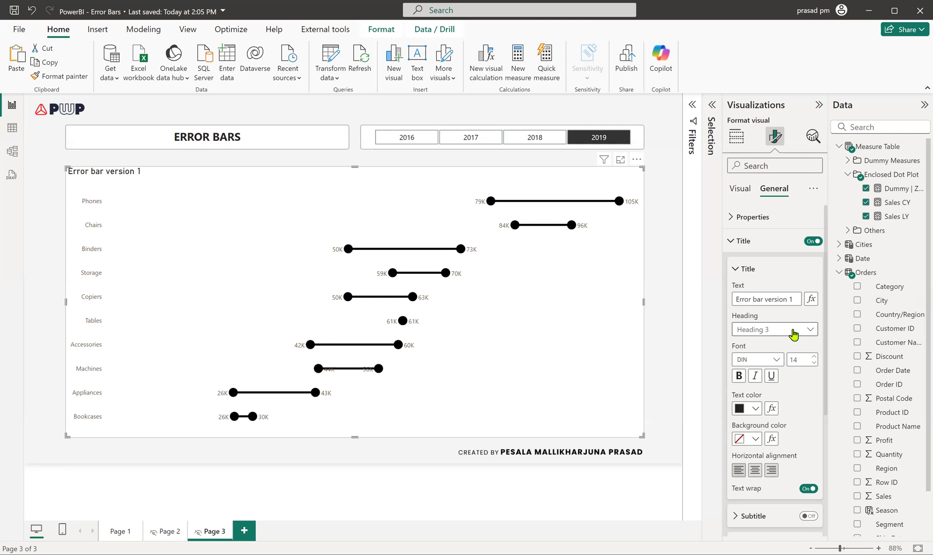
- Center the chart title horizontally and correct its text to "Error bars version 1"
{"action": "left_click", "coordinate": [754, 470]}
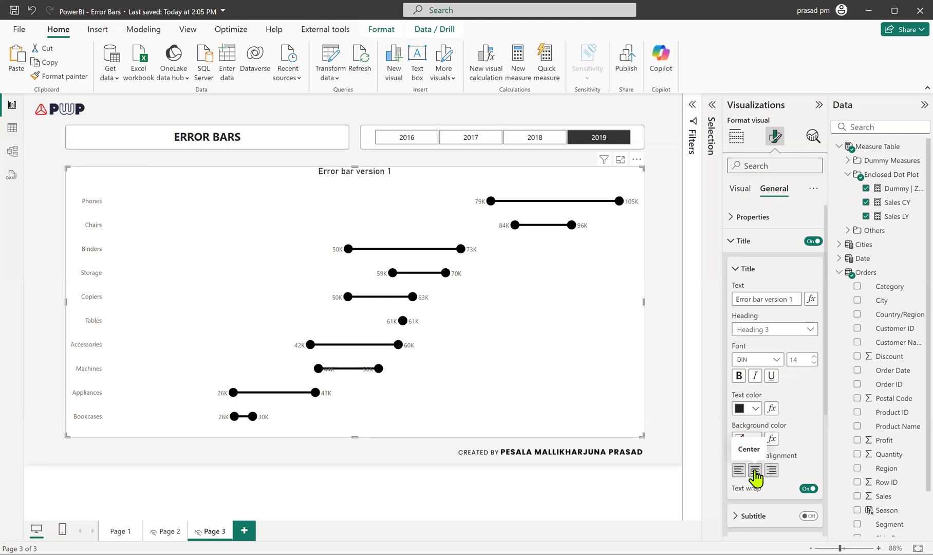
{"action": "left_click", "coordinate": [762, 298]}
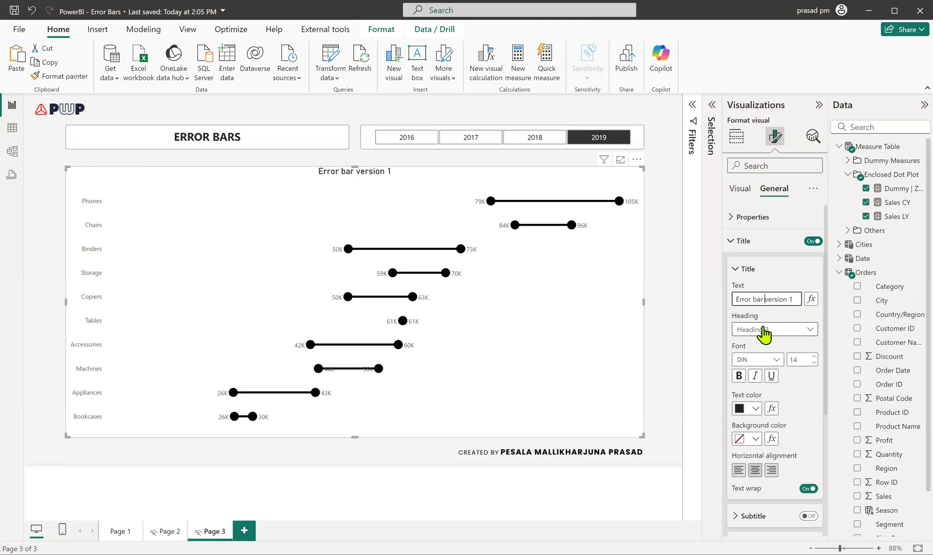
{"action": "type", "text": "s"}
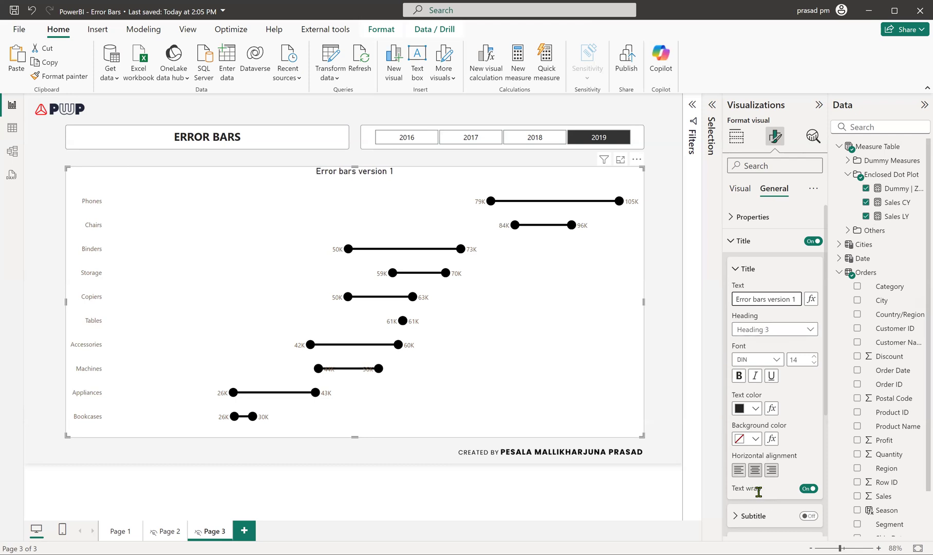
- Set the space between label and visual content in the title's spacing settings to 10 px
{"action": "scroll", "coordinate": [768, 501], "scroll_direction": "down", "scroll_amount": 3}
{"action": "left_click", "coordinate": [739, 400]}
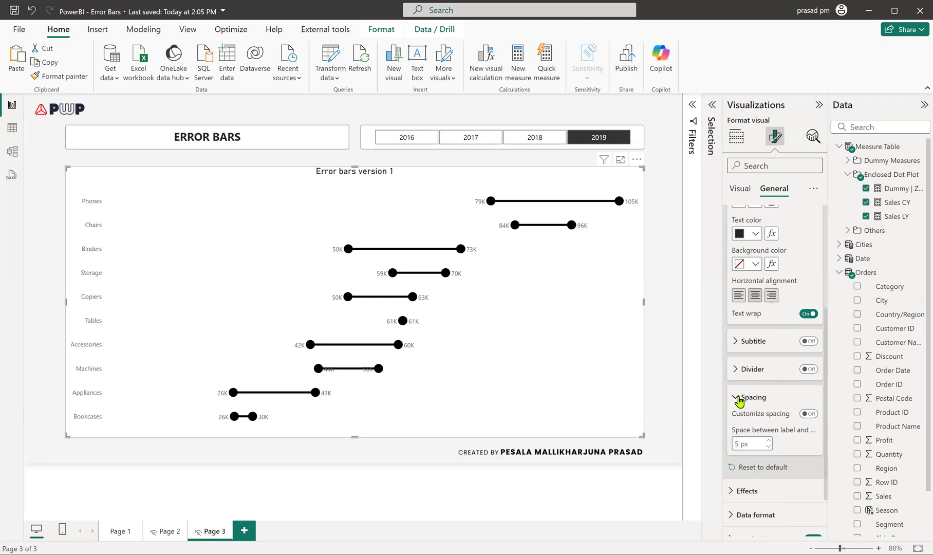
{"action": "scroll", "coordinate": [771, 446], "scroll_direction": "up", "scroll_amount": 3}
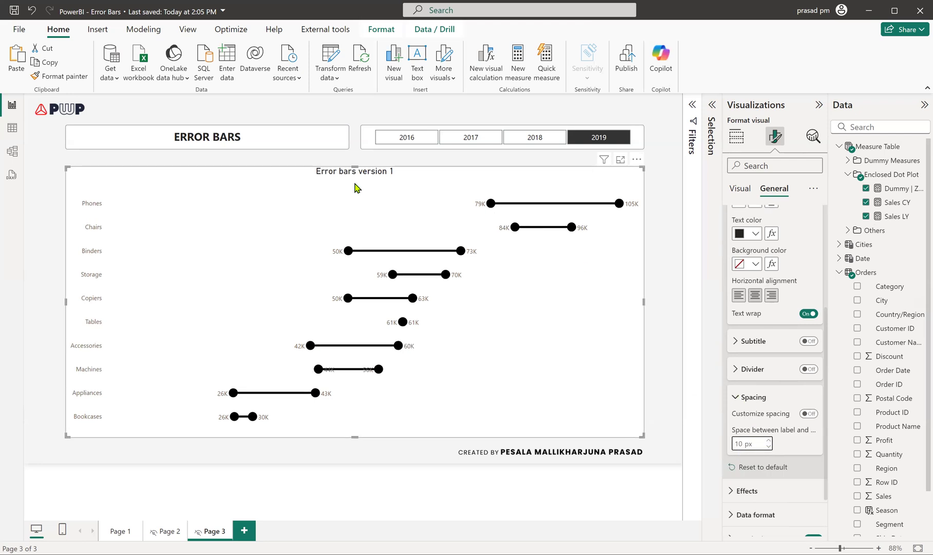
- Give the chart a black visual border, 1 px wide, with rounded corners
{"action": "left_click", "coordinate": [615, 299]}
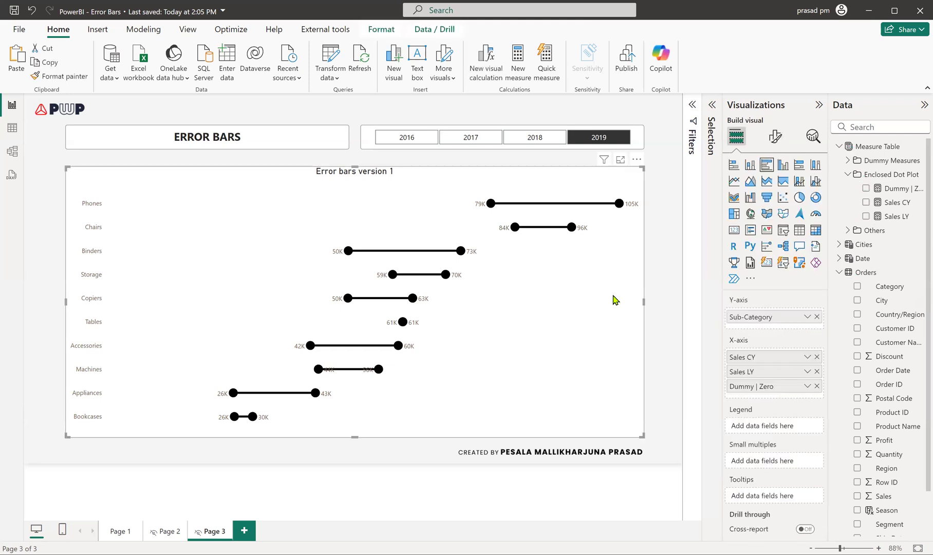
{"action": "left_click", "coordinate": [775, 137]}
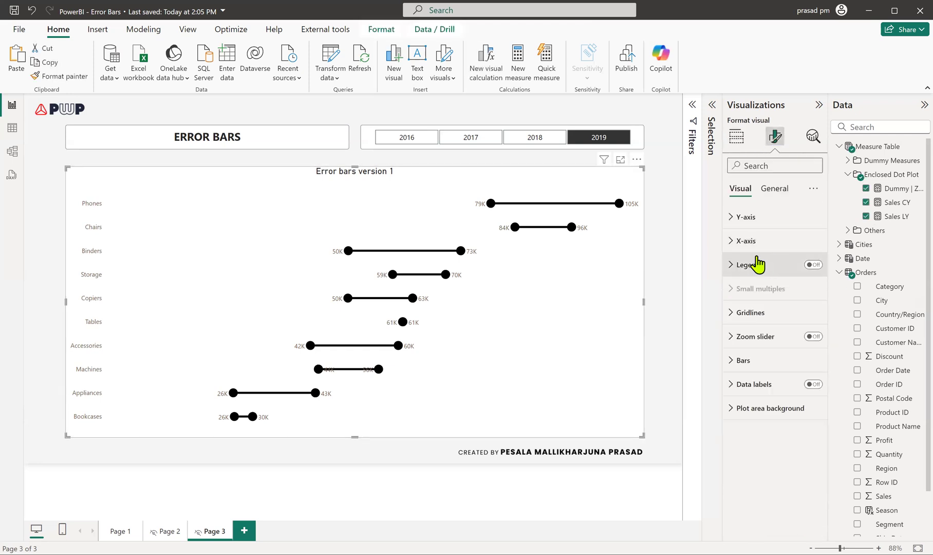
{"action": "left_click", "coordinate": [774, 188]}
{"action": "left_click", "coordinate": [745, 265]}
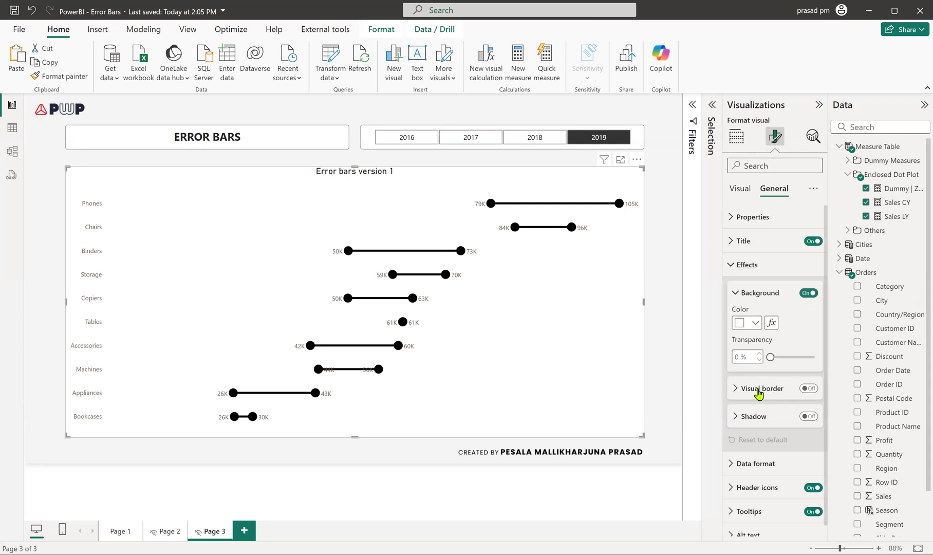
{"action": "left_click", "coordinate": [740, 392]}
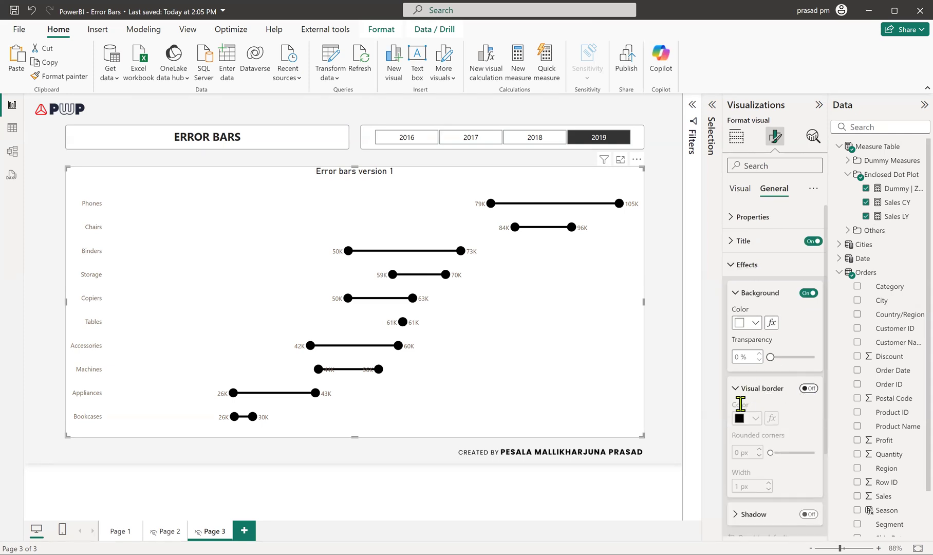
{"action": "left_click", "coordinate": [742, 452]}
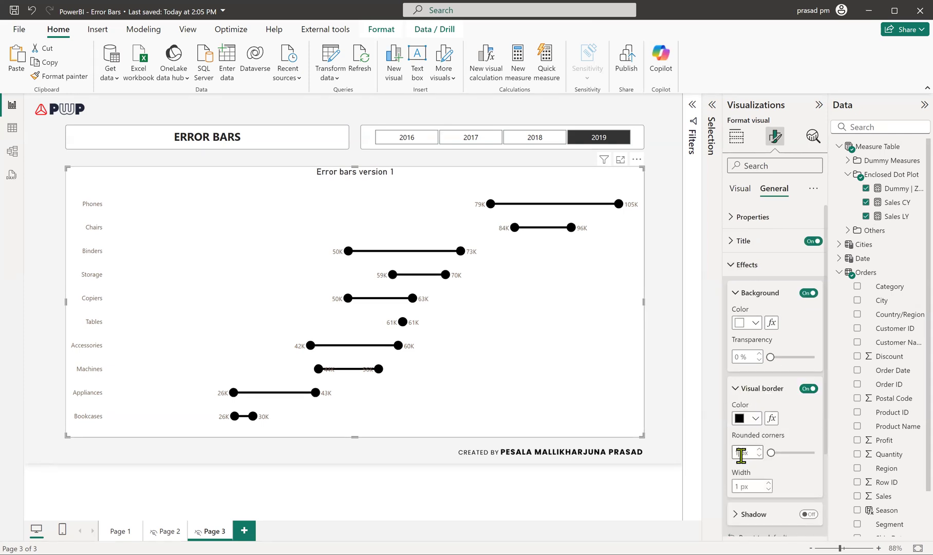
{"action": "left_click", "coordinate": [661, 376]}
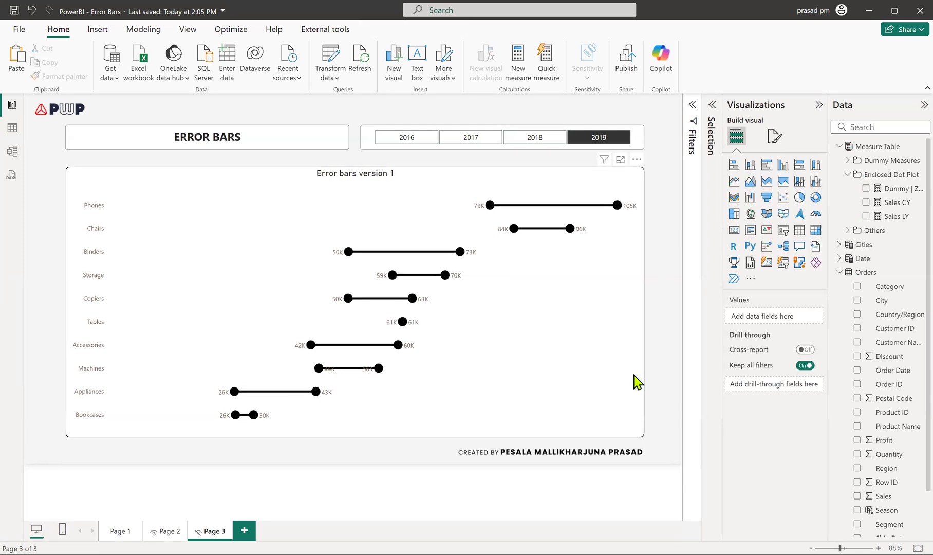
- Move the Error bars version 1 chart to the bottom of the layer order, behind the legend text box
{"action": "left_click", "coordinate": [637, 383]}
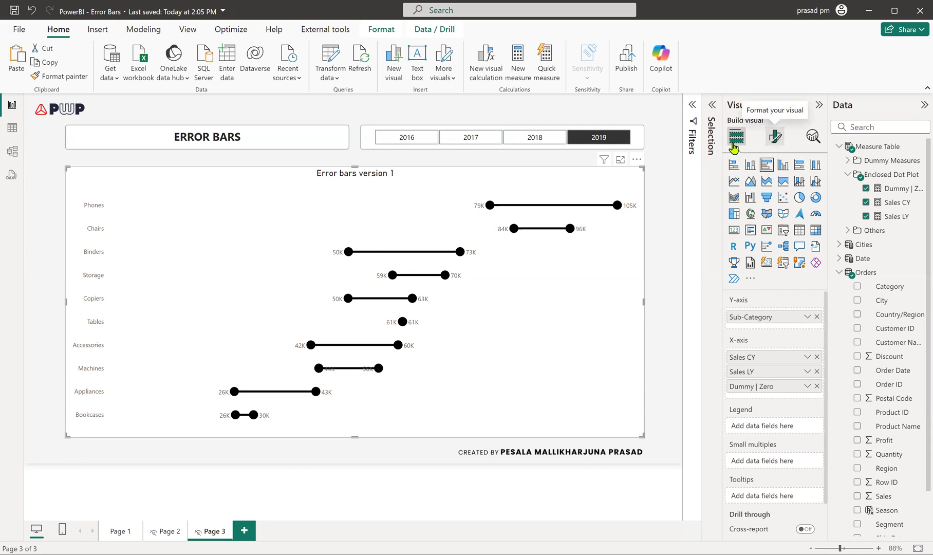
{"action": "left_click", "coordinate": [712, 107]}
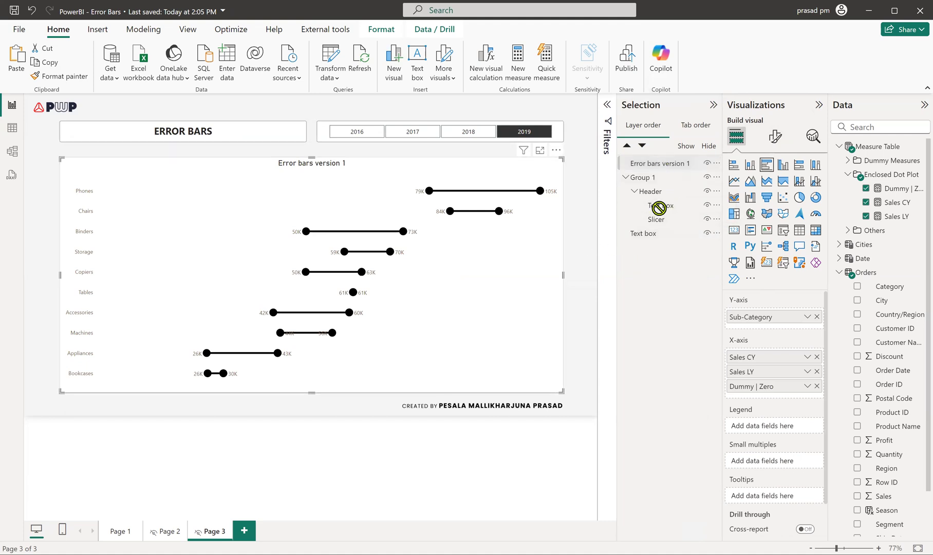
{"action": "left_click_drag", "start_coordinate": [656, 181], "coordinate": [661, 238]}
{"action": "left_click", "coordinate": [589, 256]}
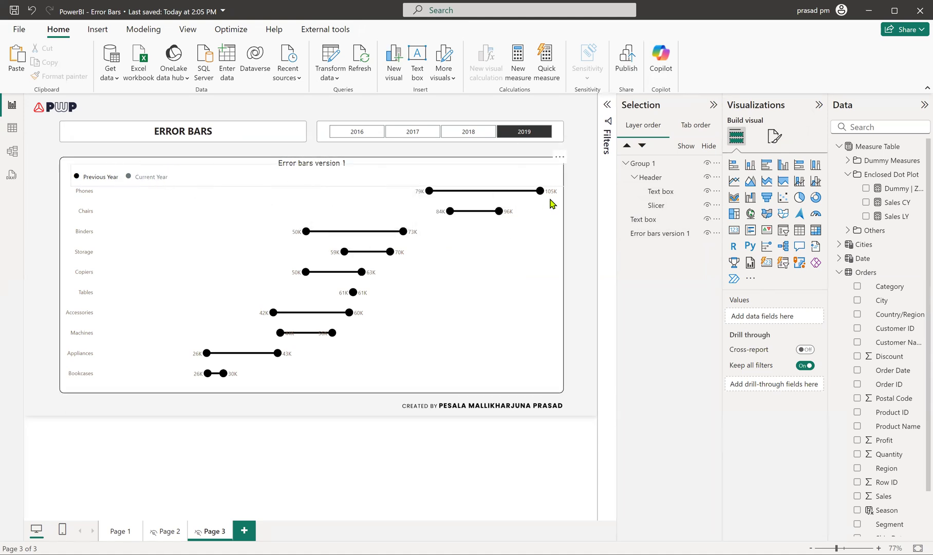
- Examine the chart's end markers and the Phones tooltip against the Previous Year and Current Year entries in the legend text box
{"action": "mouse_move", "coordinate": [540, 192]}
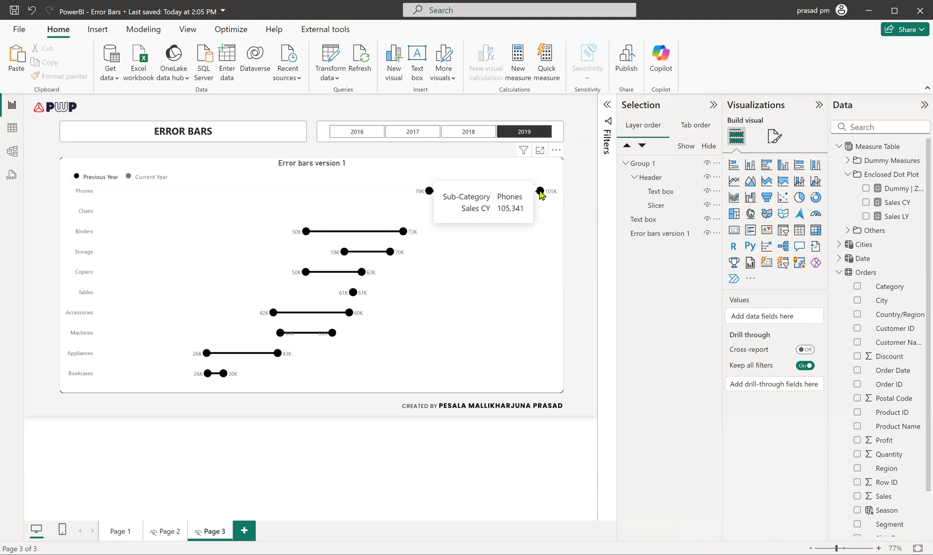
{"action": "left_click", "coordinate": [173, 178]}
{"action": "left_click_drag", "start_coordinate": [169, 177], "coordinate": [126, 178]}
{"action": "left_click", "coordinate": [136, 181]}
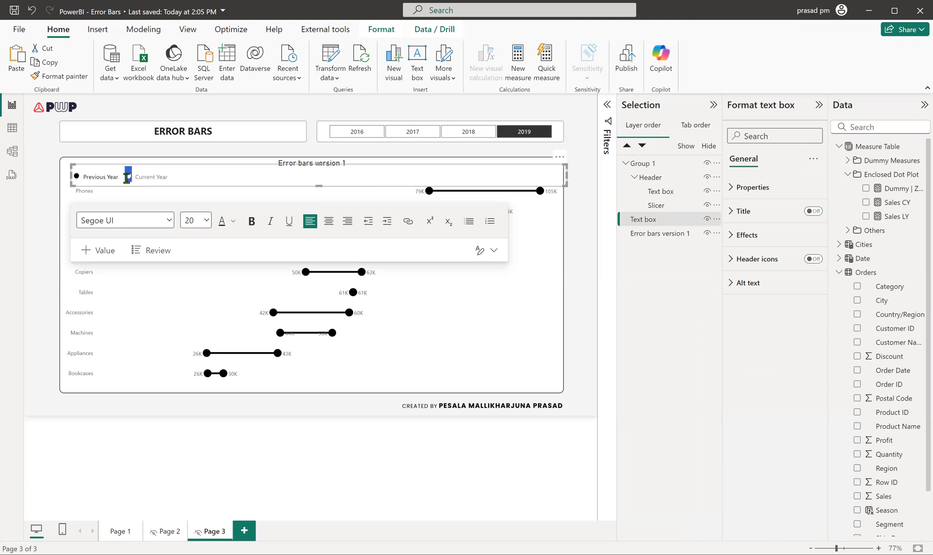
{"action": "left_click", "coordinate": [177, 178]}
{"action": "left_click_drag", "start_coordinate": [177, 178], "coordinate": [126, 178]}
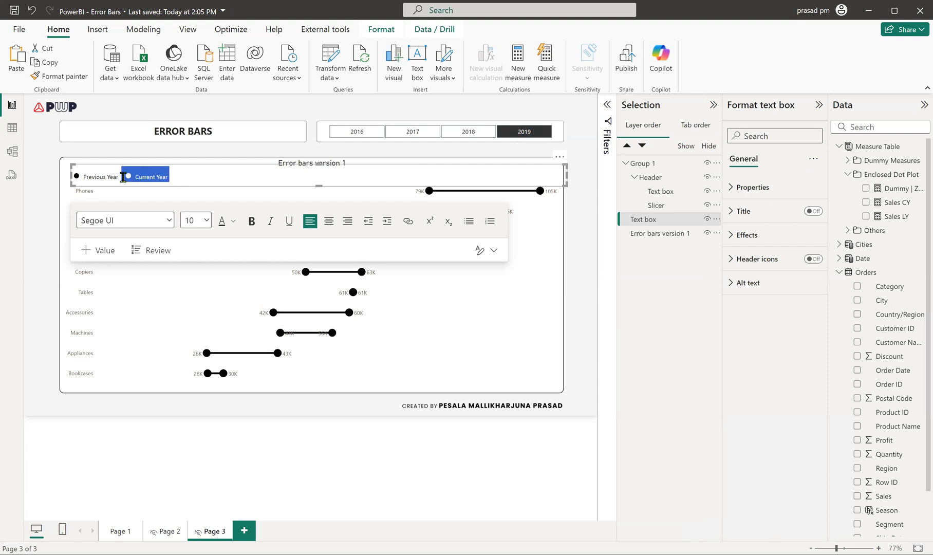
{"action": "left_click", "coordinate": [204, 173]}
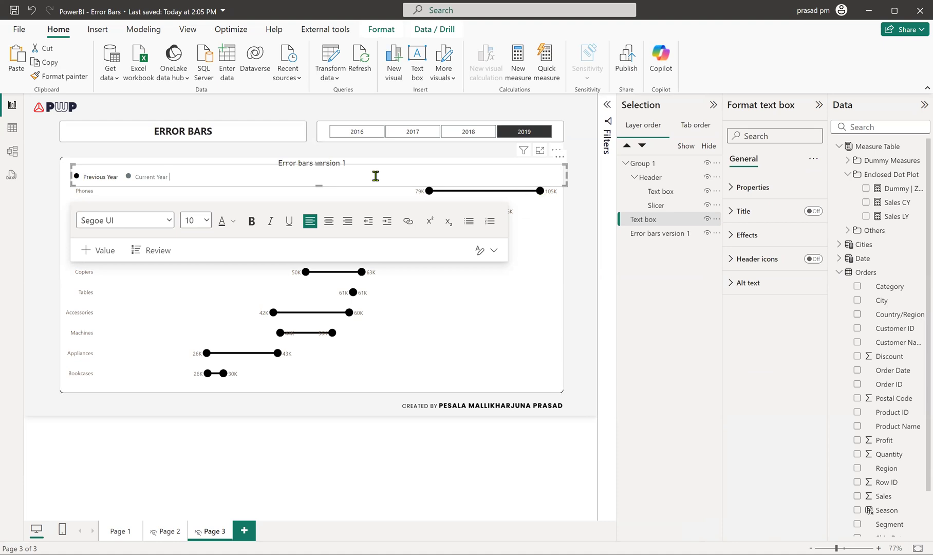
{"action": "left_click", "coordinate": [449, 307]}
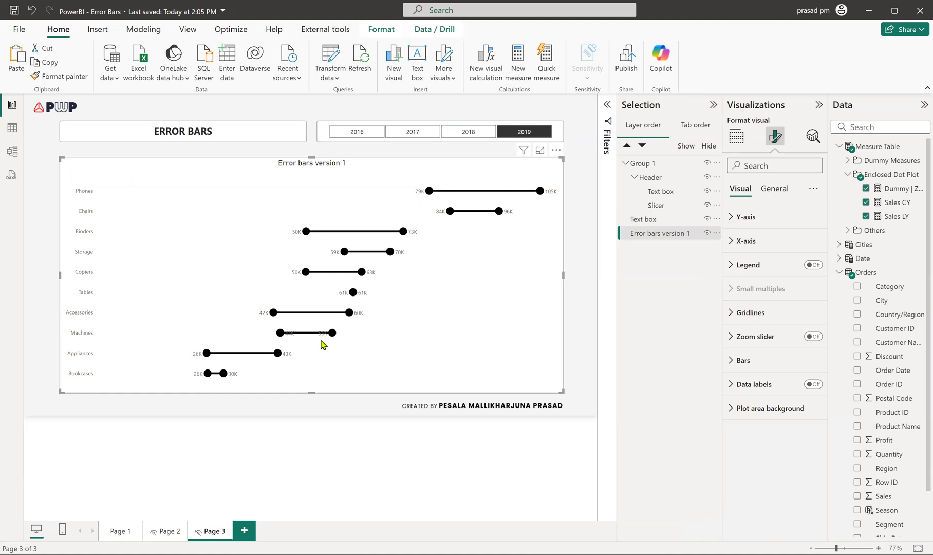
{"action": "mouse_move", "coordinate": [500, 217]}
{"action": "left_click", "coordinate": [579, 264]}
{"action": "left_click_drag", "start_coordinate": [126, 177], "coordinate": [169, 176]}
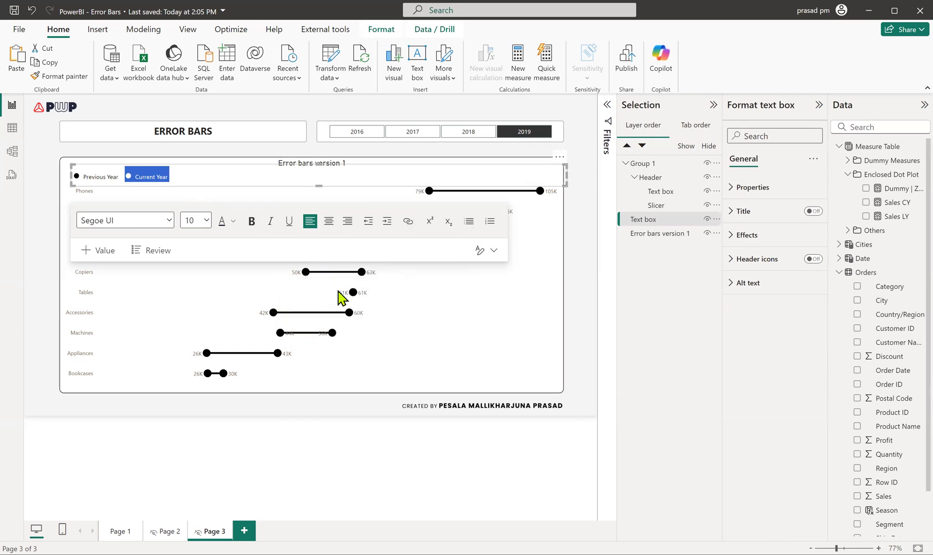
{"action": "left_click", "coordinate": [580, 258]}
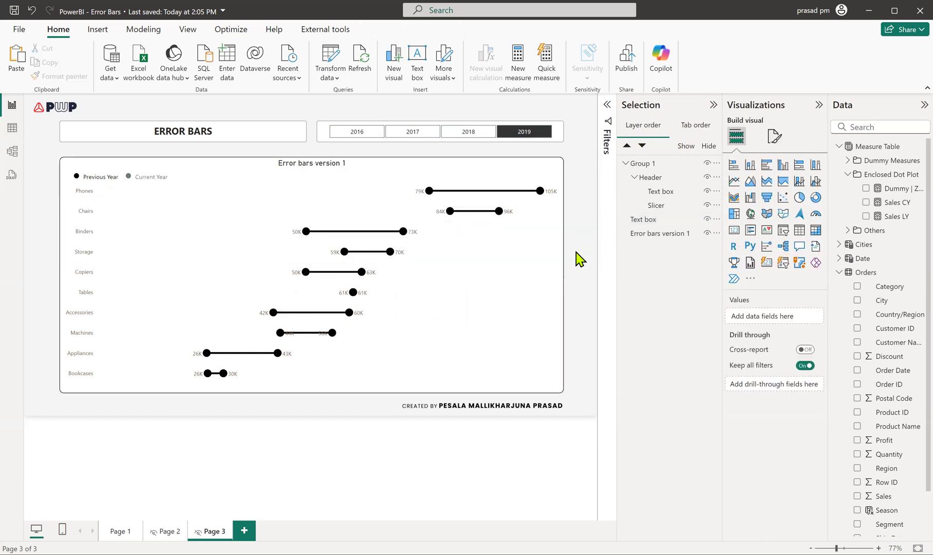